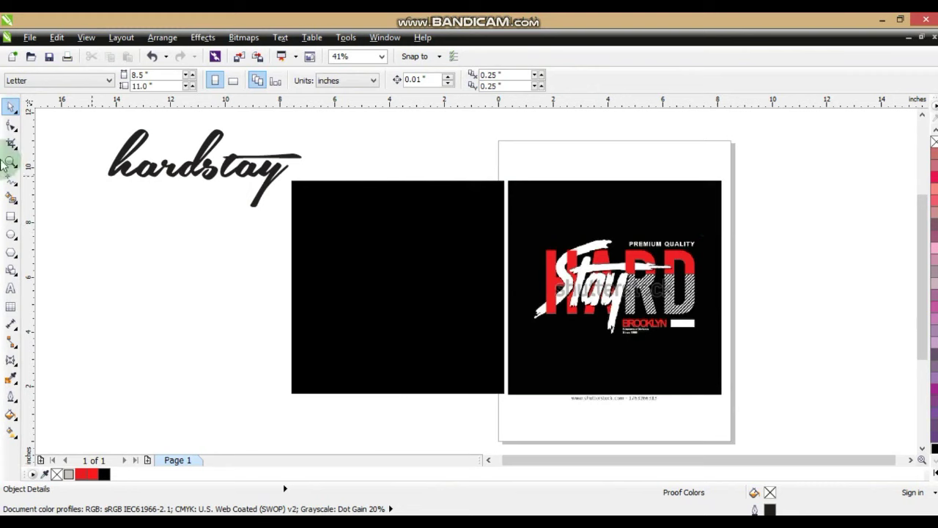
- Add the artistic text "HARD" on the empty black square
click(11, 161)
drag(98, 121, 667, 360)
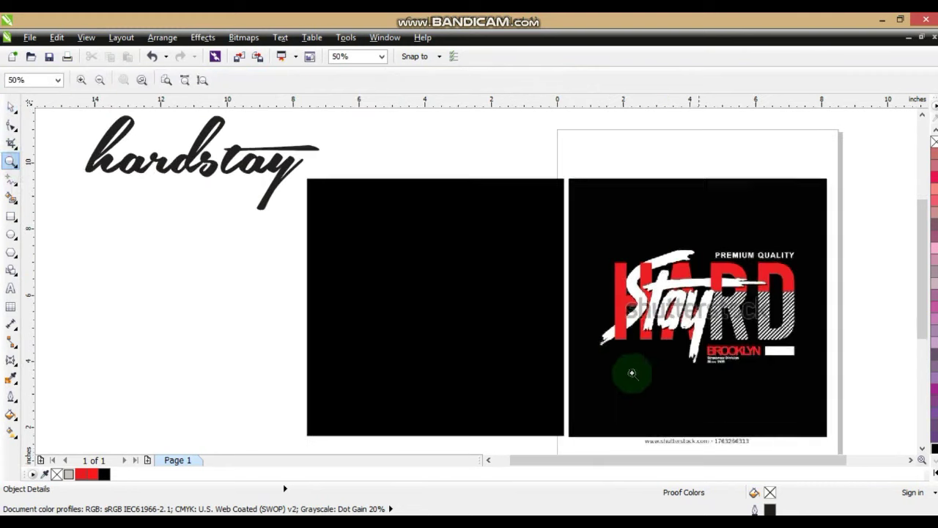
drag(253, 211, 753, 376)
click(10, 290)
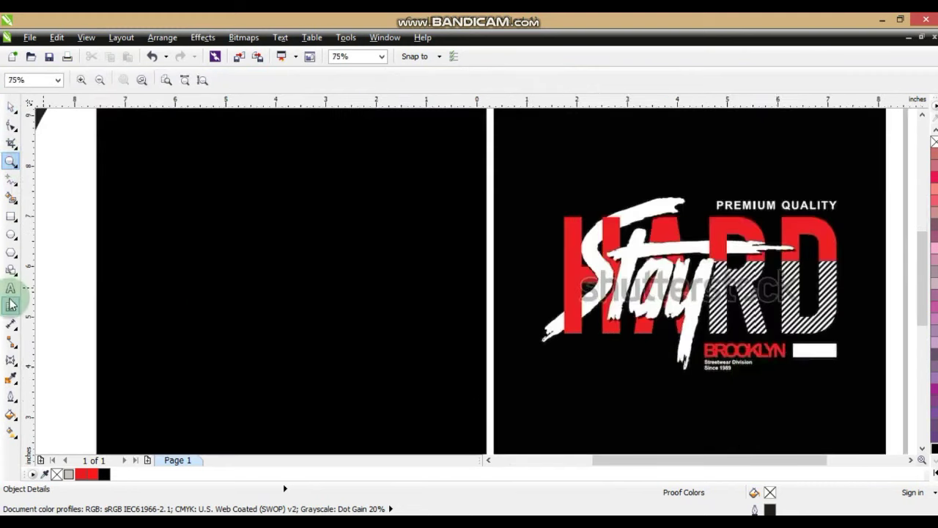
click(146, 291)
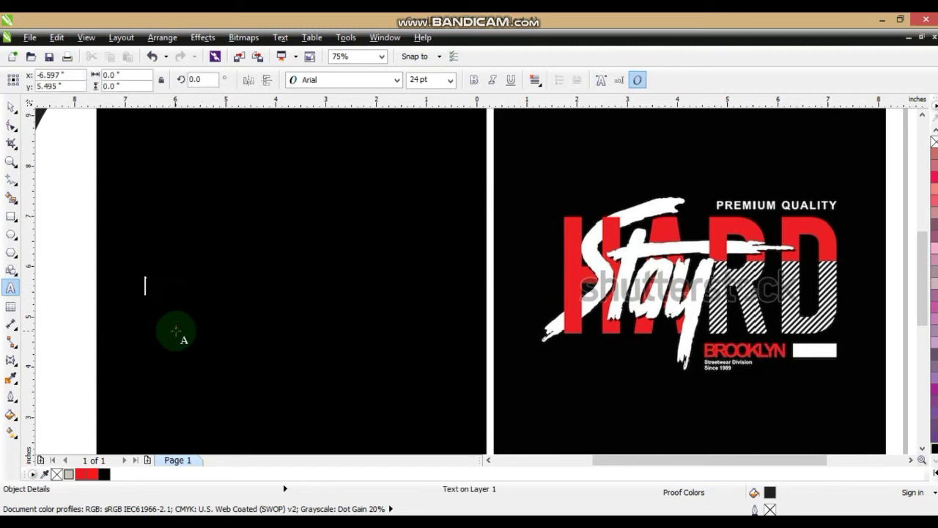
text(HARD)
click(10, 107)
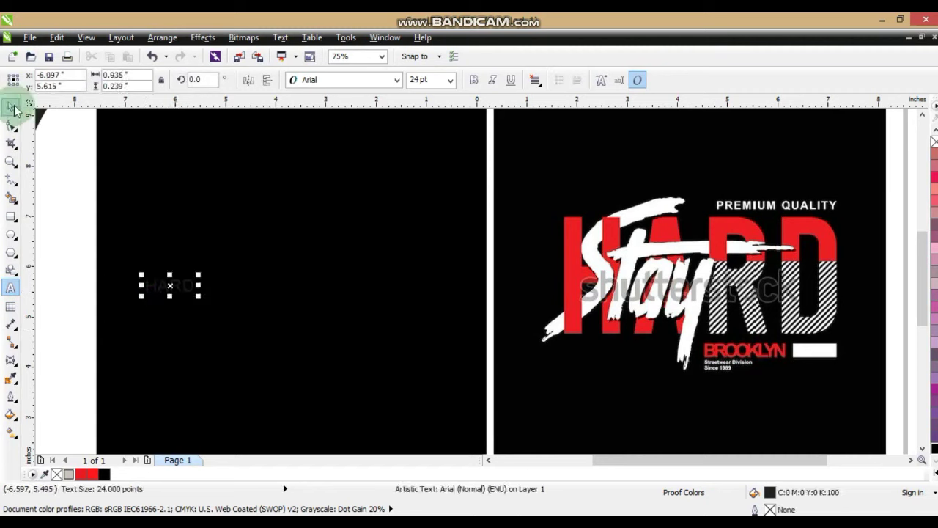
- Set the HARD text's font to Zurich BdXCn BT and fill it with white
click(396, 80)
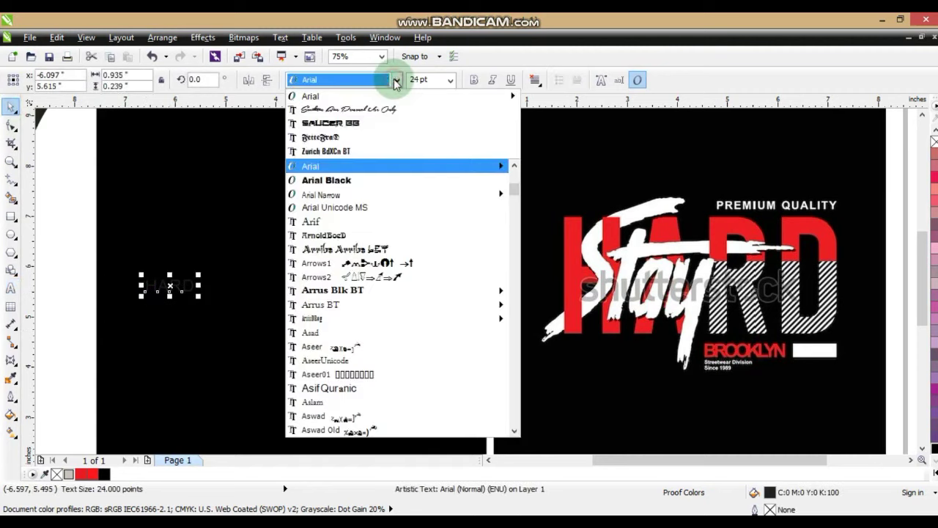
click(339, 151)
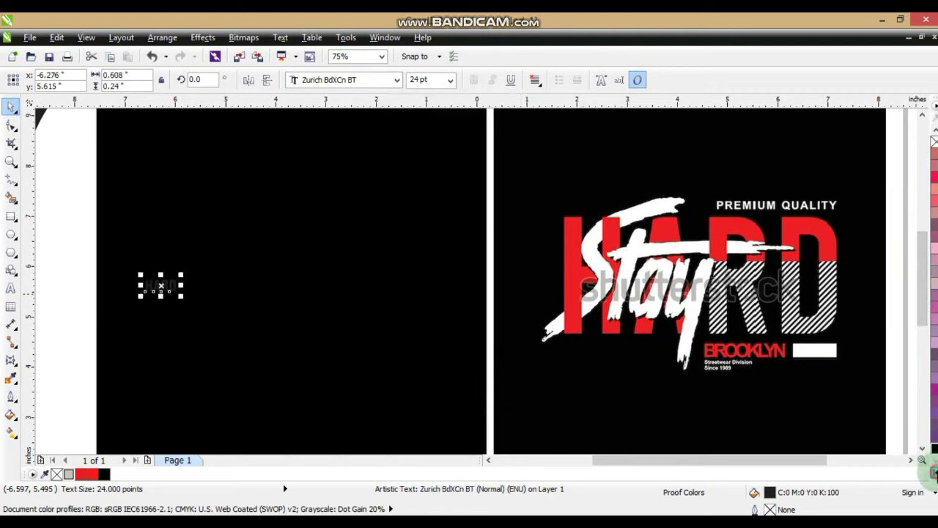
click(934, 472)
click(897, 258)
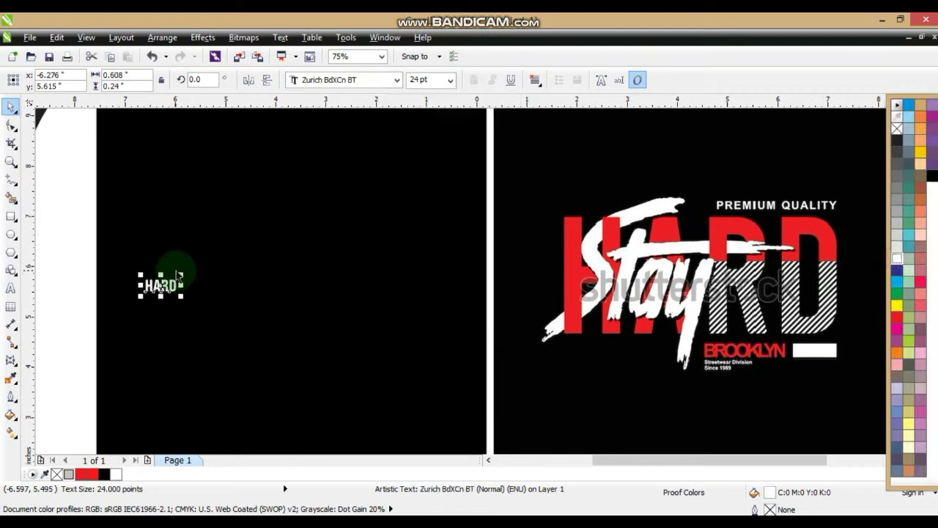
- Enlarge the HARD text to about 5.8 by 2.3 inches and centre it on the black square
drag(181, 274, 319, 179)
drag(317, 296, 439, 362)
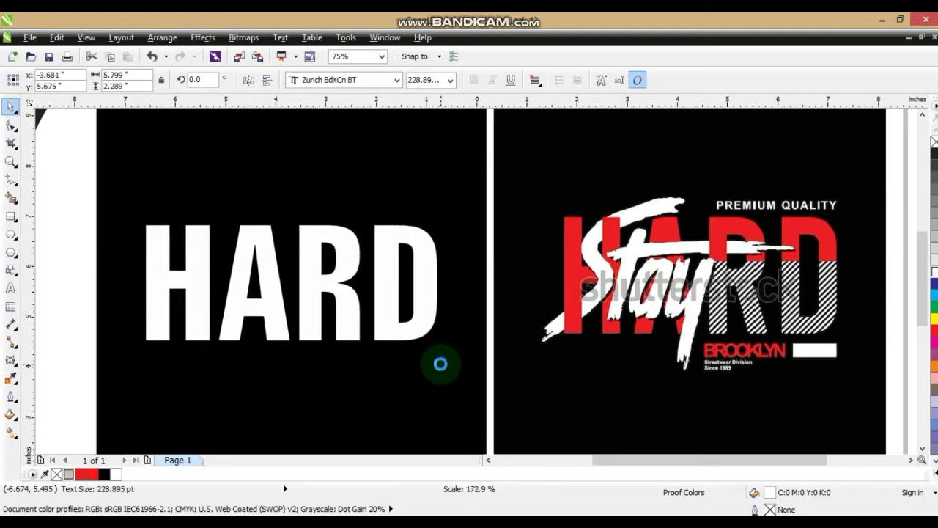
drag(388, 329, 395, 330)
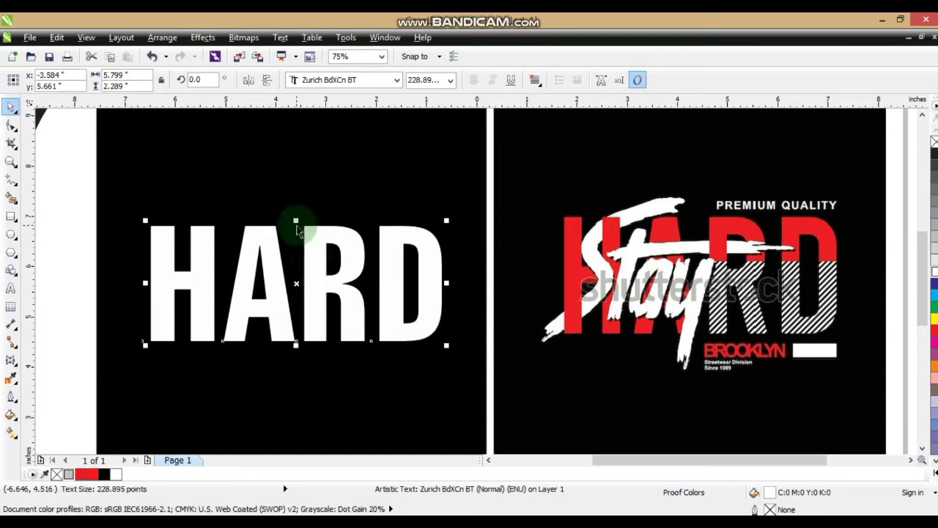
- Fill the HARD text with red and convert it to curves
click(935, 336)
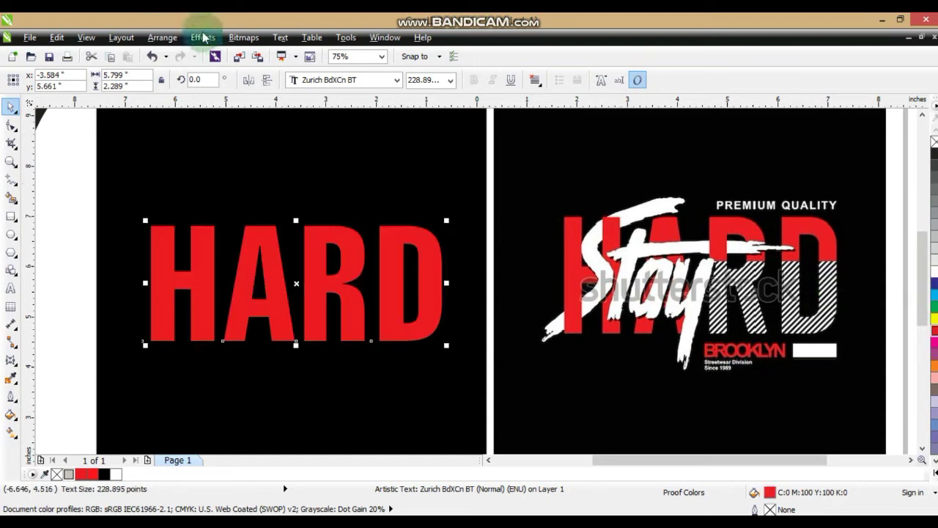
click(162, 38)
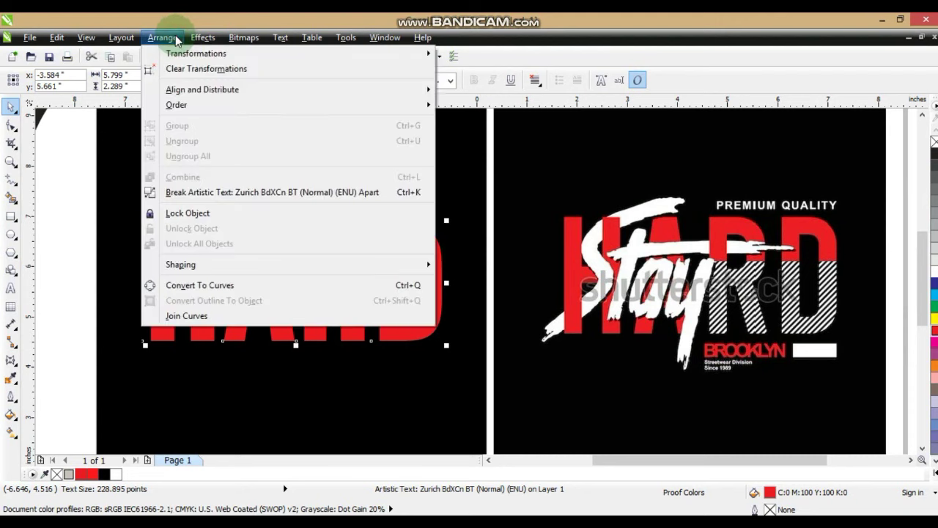
click(164, 283)
click(77, 272)
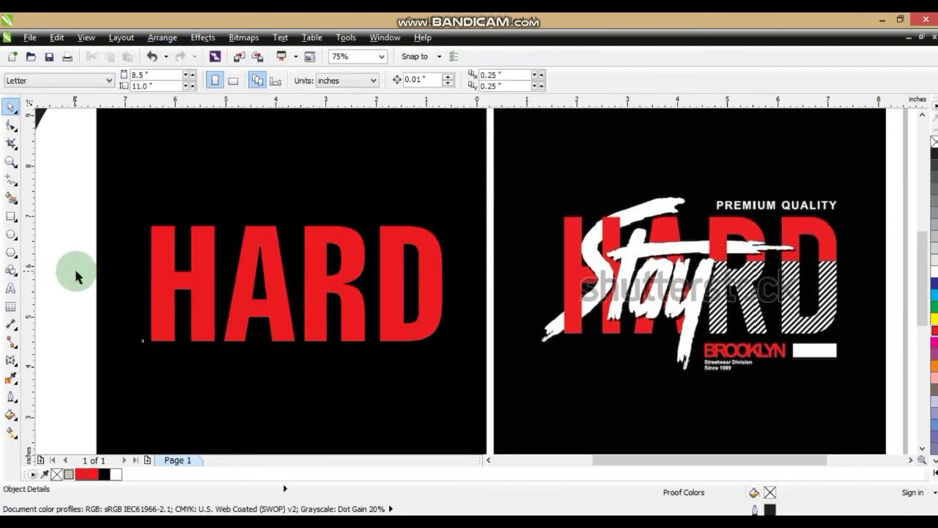
- Draw a rectangle about 3.05 by 1.6 inches over the lower part of the letters R and D and fill it with white
click(9, 219)
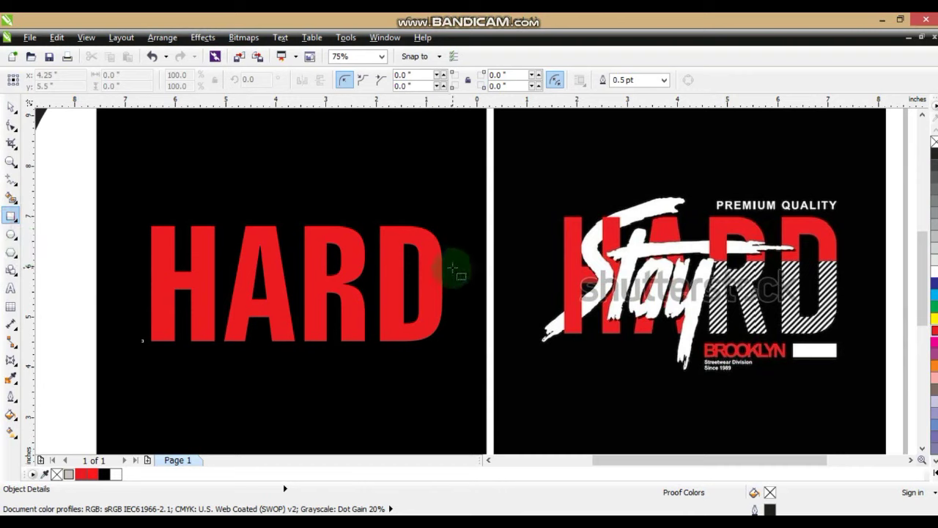
drag(453, 269, 299, 350)
click(11, 107)
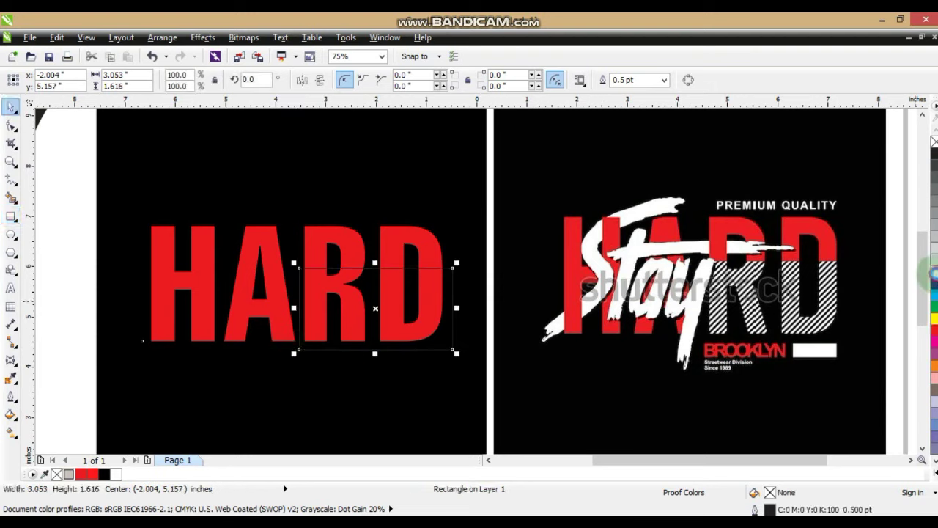
click(934, 272)
- Draw a thin vertical bar about 0.04 by 2.9 inches on the white area beside the black square and fill it black
click(9, 218)
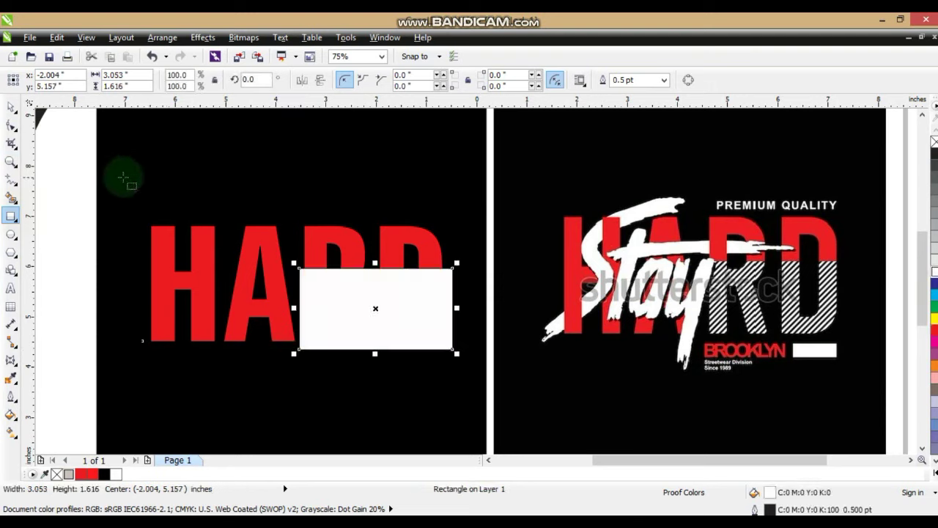
drag(70, 189, 72, 340)
click(9, 108)
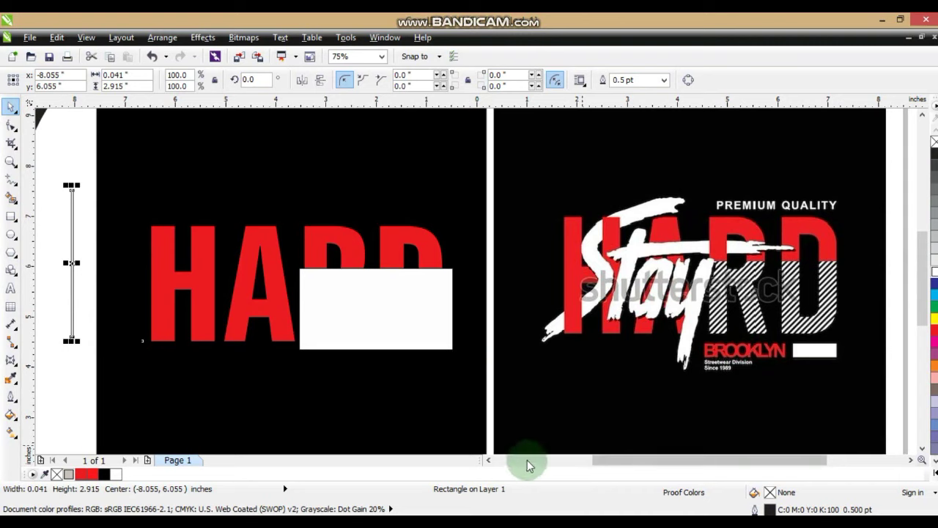
click(488, 459)
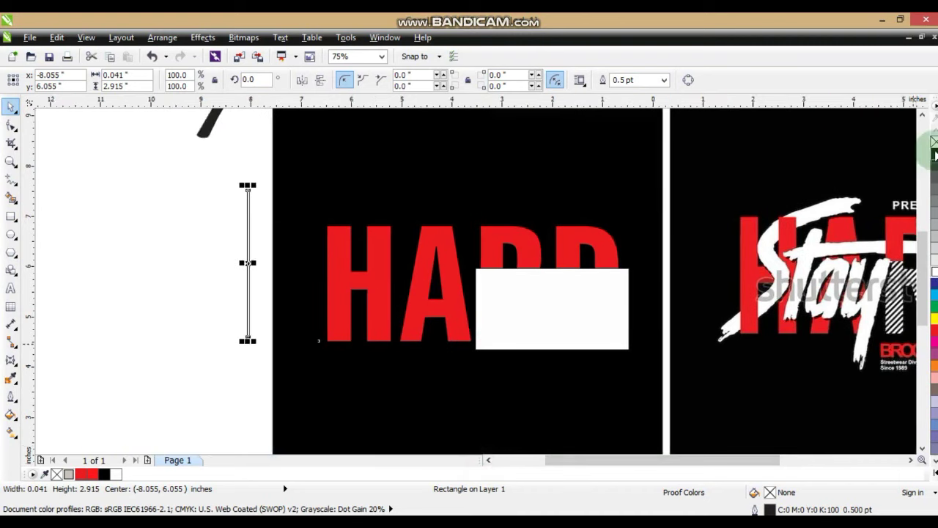
- Copy the black bar sideways about 0.11 inches and repeat the duplication to build a row of stripes about 3.5 inches wide
drag(248, 243, 242, 245)
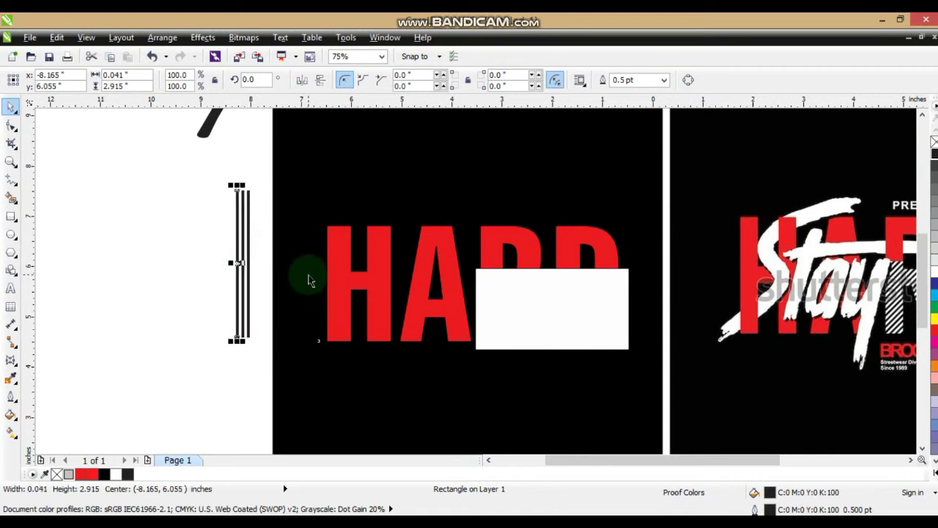
key(ctrl+d)
key(ctrl+d)
key(ctrl+d)
key(ctrl+d)
key(ctrl+d)
key(ctrl+d)
key(ctrl+d)
key(ctrl+d)
key(ctrl+d)
key(ctrl+d)
key(ctrl+d)
key(ctrl+d)
key(ctrl+d)
key(ctrl+d)
key(ctrl+d)
key(ctrl+d)
key(ctrl+d)
key(ctrl+d)
key(ctrl+d)
key(ctrl+d)
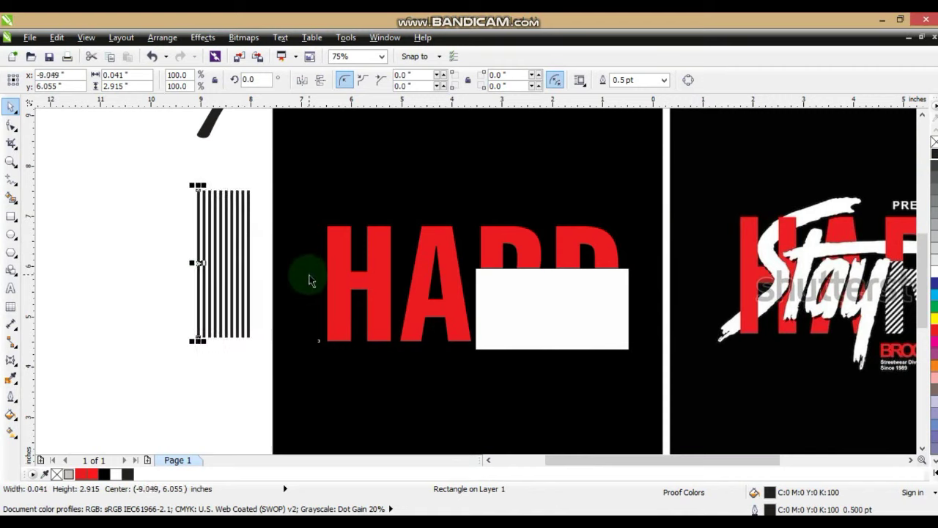
key(ctrl+d)
key(ctrl+d)
key(ctrl+d)
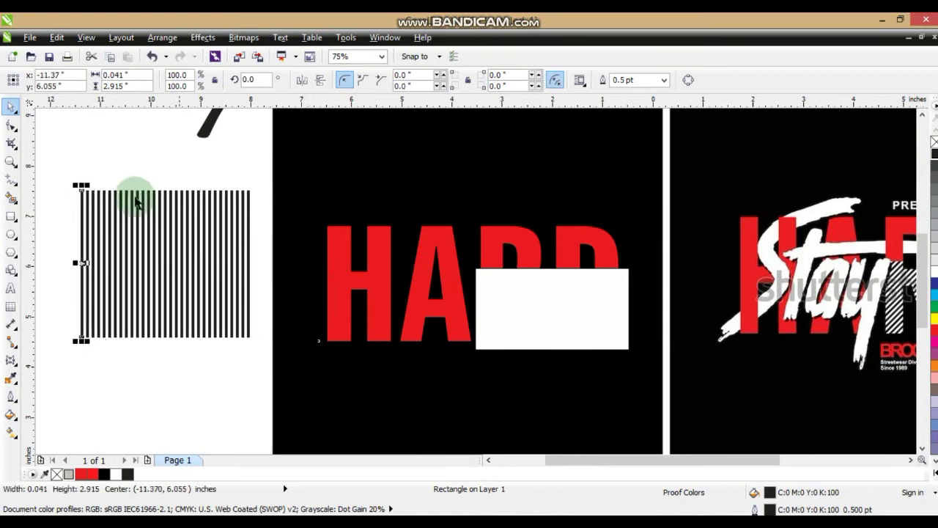
- Combine all the stripes into a single curve and remove its outline
drag(52, 168, 268, 359)
click(344, 81)
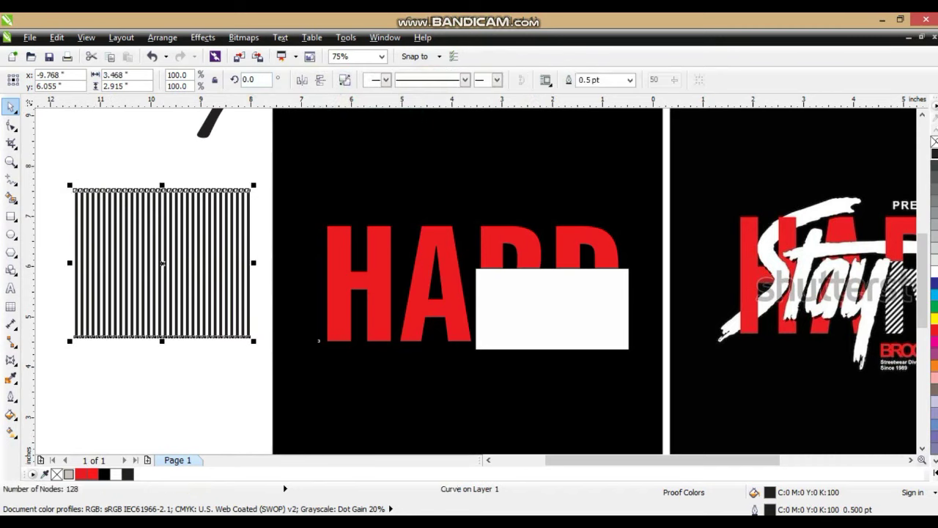
right_click(935, 142)
- Move the stripes over the white rectangle and skew them into diagonals, making the pattern about 5.3 inches wide
click(911, 460)
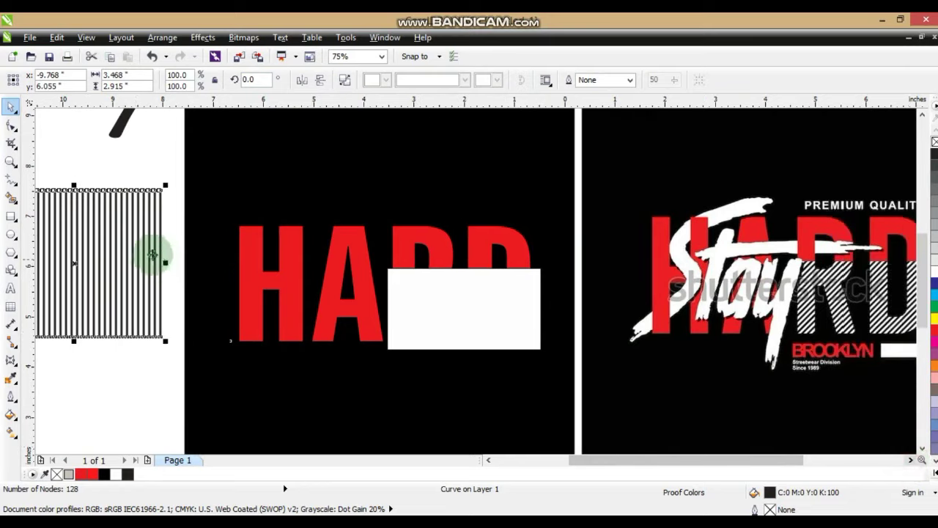
drag(138, 248, 523, 293)
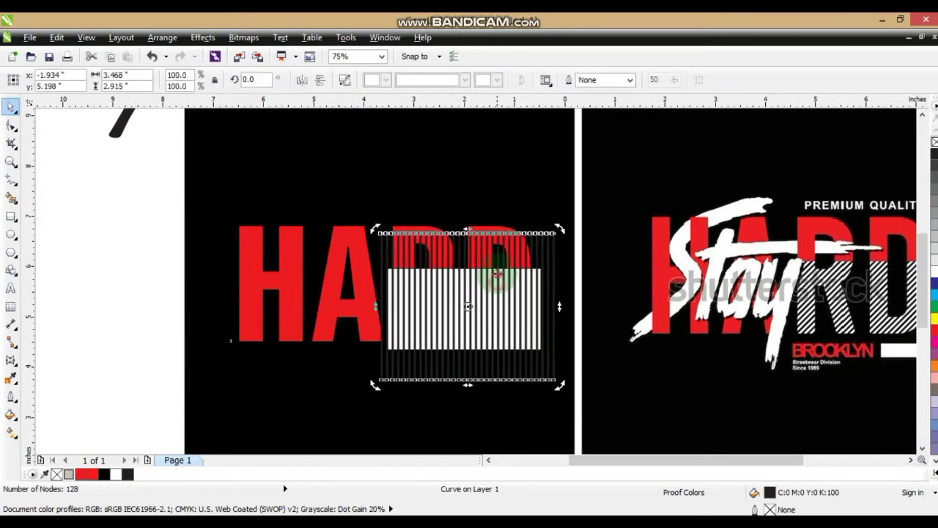
drag(467, 232, 506, 235)
drag(486, 381, 429, 379)
- Copy the diagonal stripes sideways to extend the pattern, and send both stripe objects to the back
drag(455, 316, 621, 350)
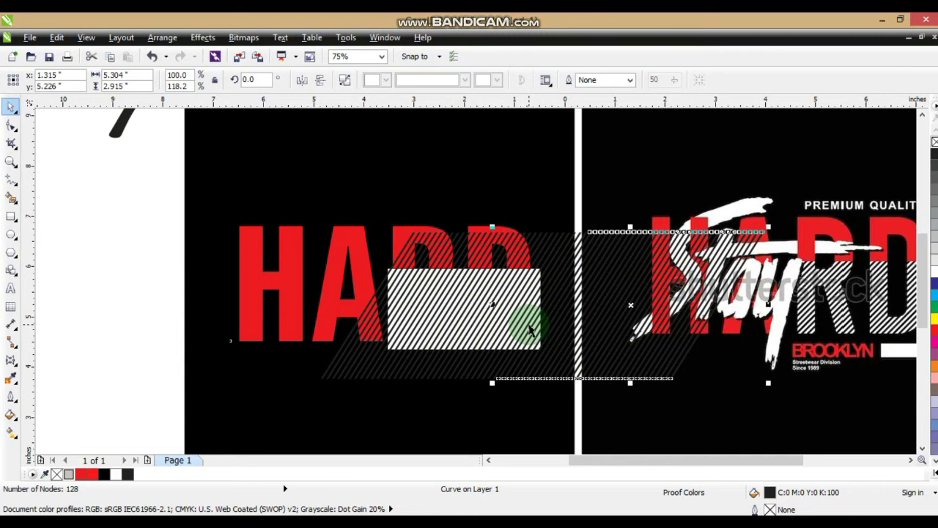
shift+click(528, 326)
key(shift+Page_Down)
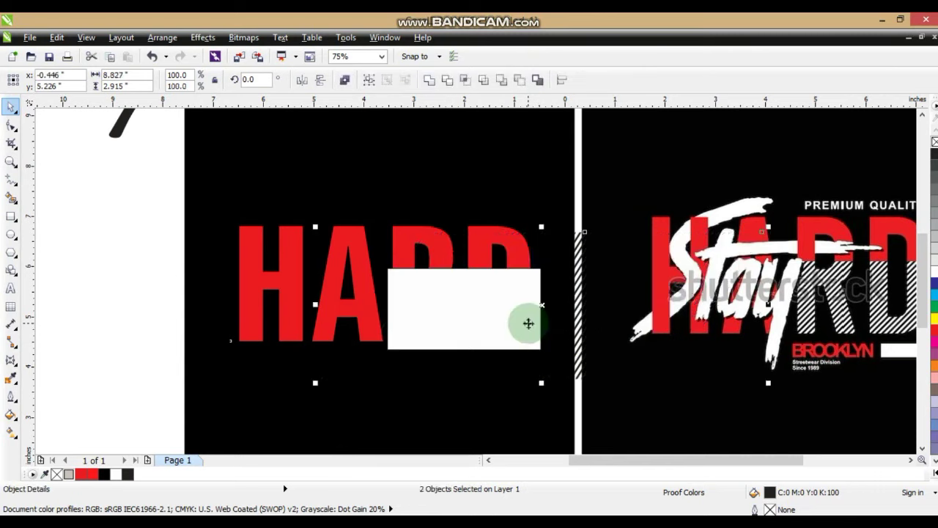
- PowerClip both stripe objects inside the white rectangle and remove the rectangle's outline
click(202, 38)
mouse_move(261, 233)
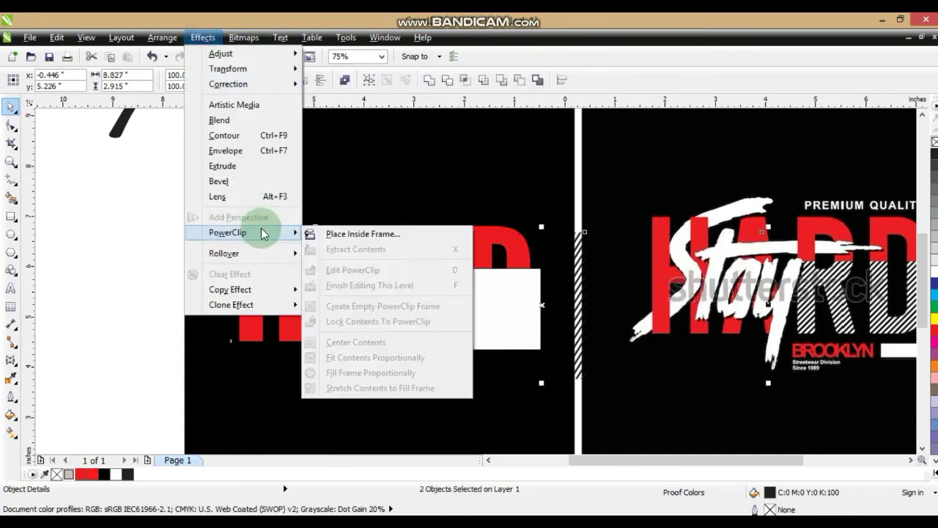
click(356, 233)
click(452, 295)
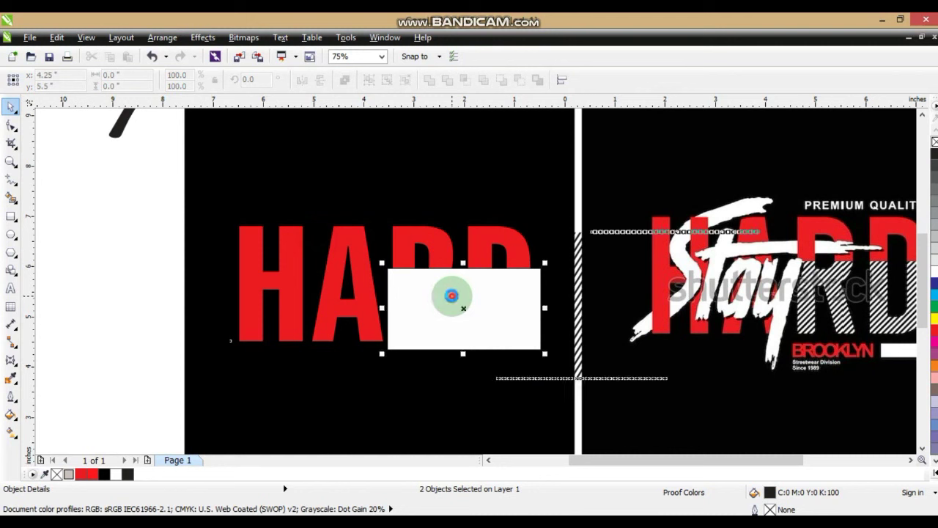
right_click(934, 144)
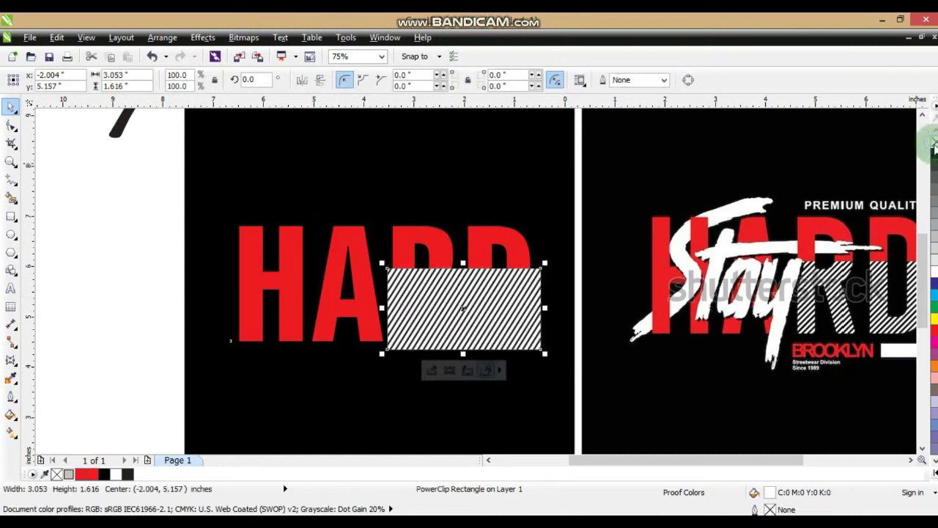
- PowerClip the striped rectangle inside the red HARD lettering
click(202, 37)
mouse_move(239, 231)
click(309, 233)
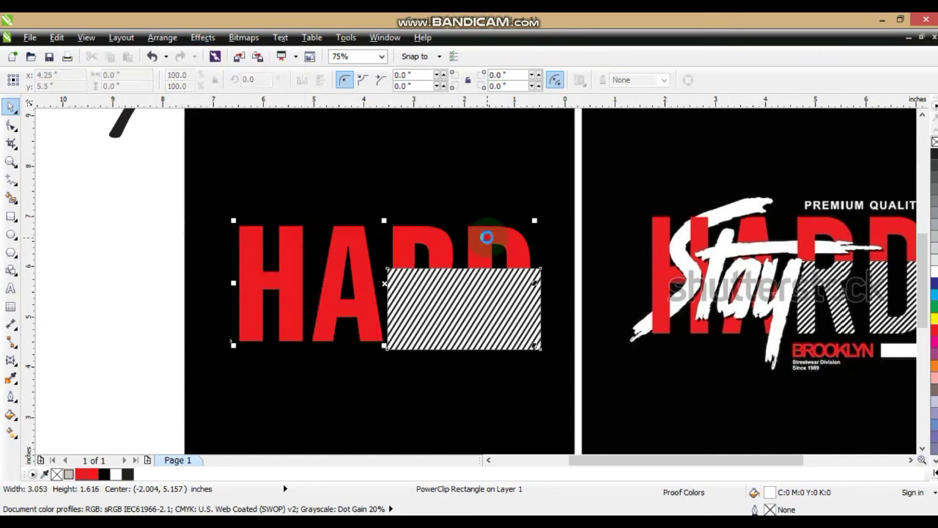
click(487, 237)
click(144, 260)
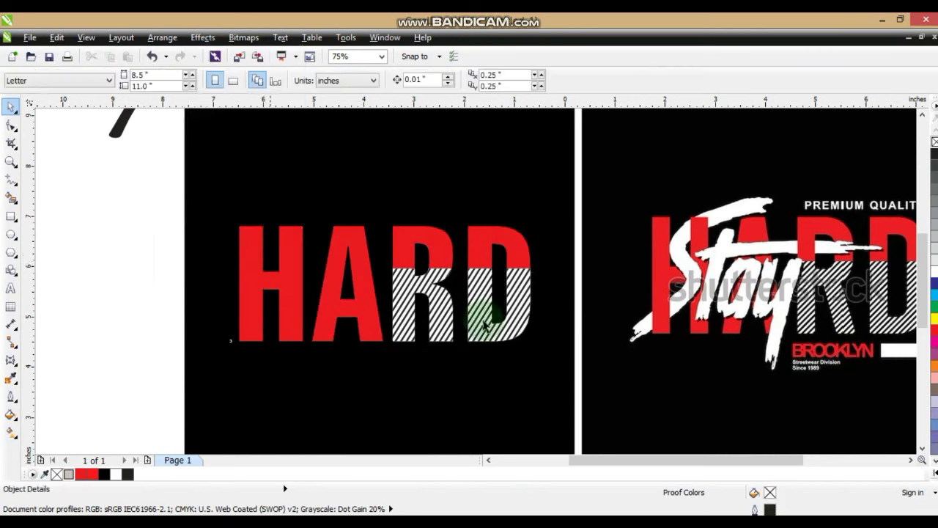
click(496, 332)
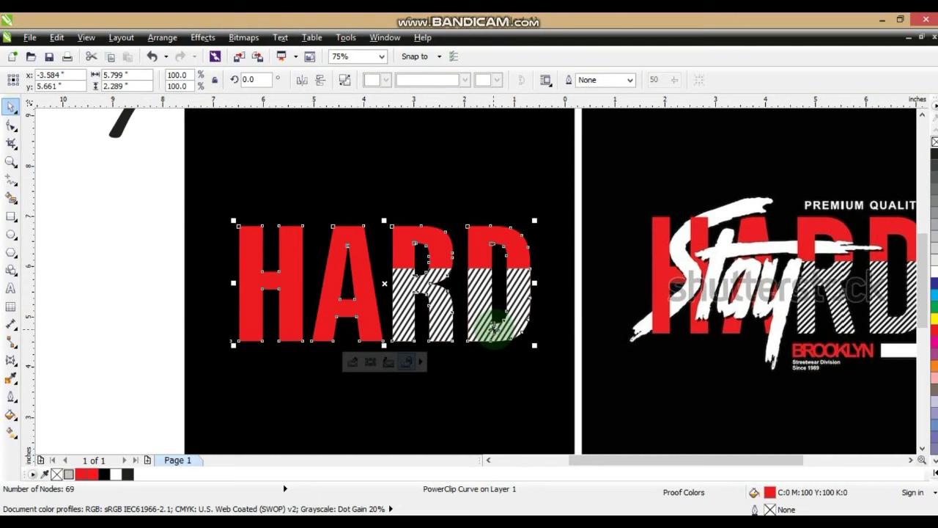
right_click(493, 329)
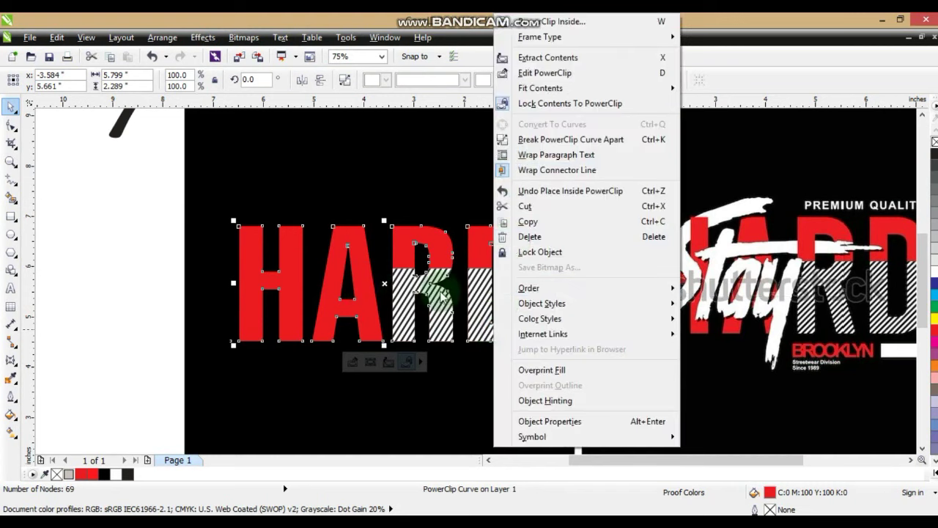
click(135, 278)
- Move the script text "hardstay" onto the black square above the HARD lettering
scroll(185, 293, down, 2)
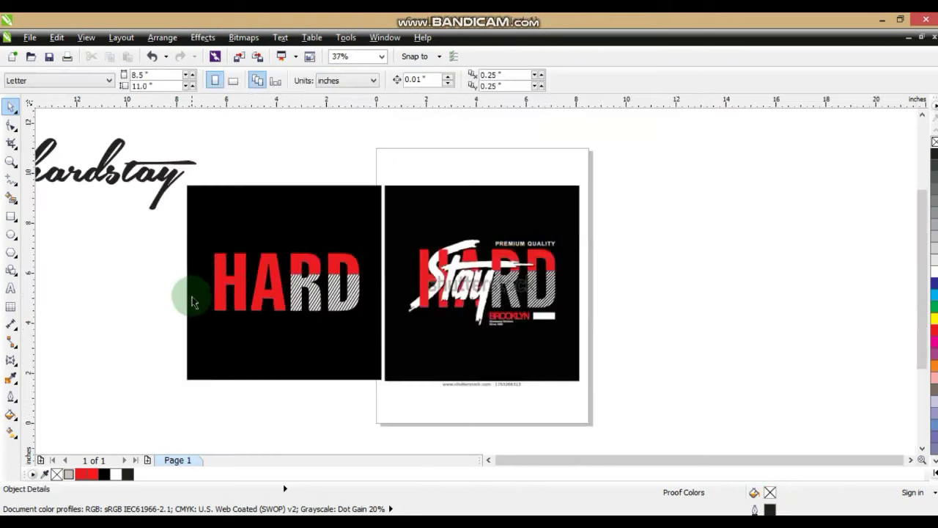
click(11, 162)
drag(622, 184, 138, 357)
click(11, 106)
drag(98, 135, 401, 202)
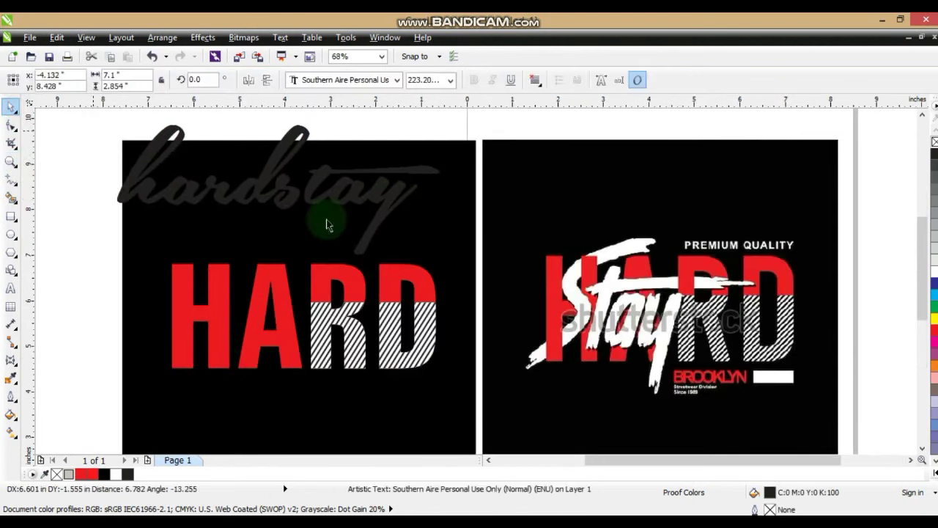
- Edit the script text "hardstay" so that it reads "Stay" with a capital S
click(11, 289)
drag(275, 190, 51, 195)
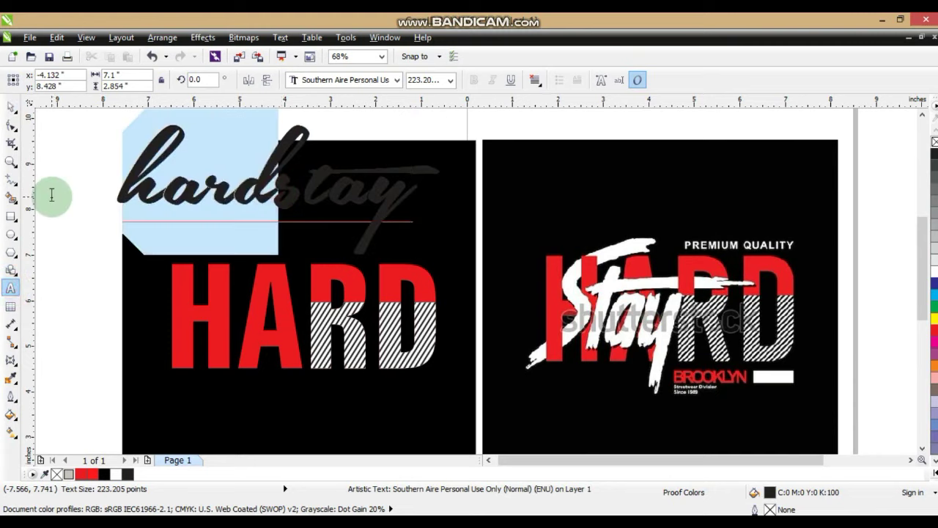
key(BackSpace)
drag(140, 195, 112, 195)
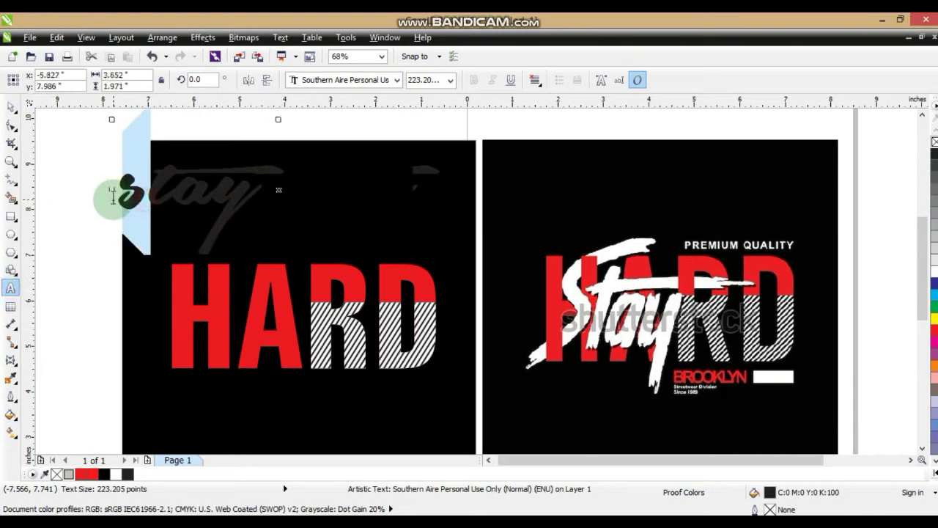
key(BackSpace)
text(S)
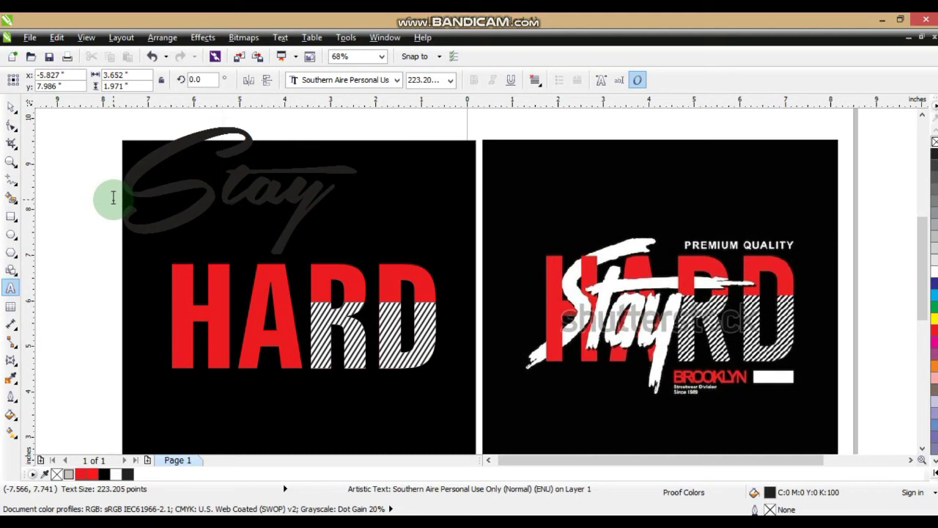
- Colour the "Stay" script white and fit it over the HARD lettering at about 4.34 inches wide
click(11, 107)
click(331, 205)
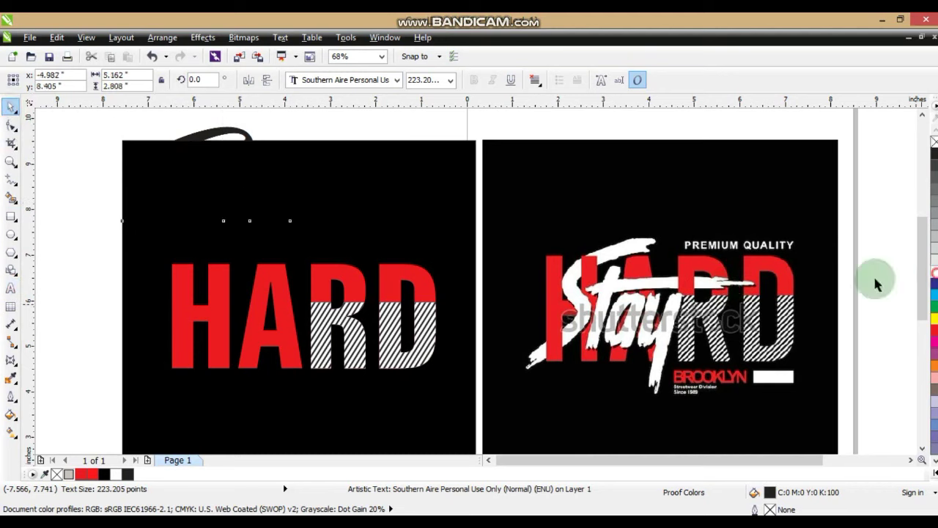
click(250, 203)
drag(242, 191, 293, 316)
drag(399, 309, 362, 306)
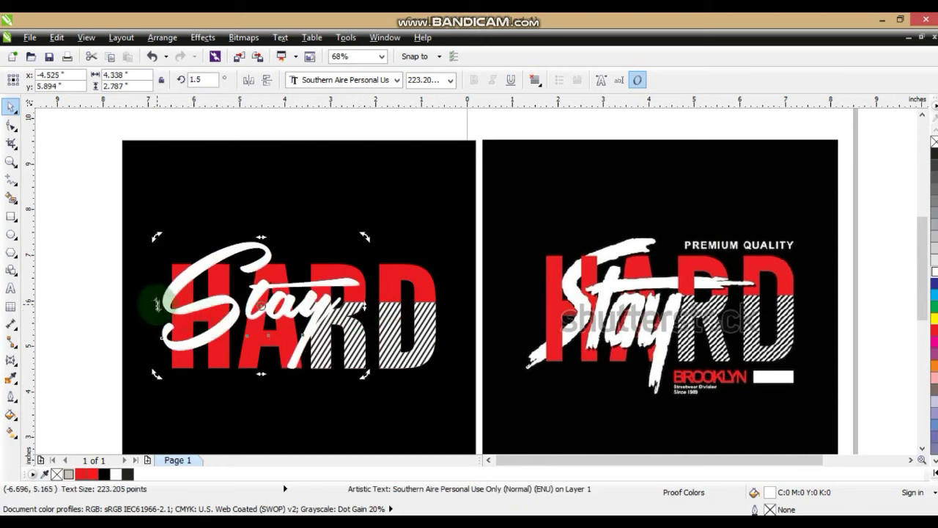
- Skew the "Stay" text upward to an angle of about 4 degrees and convert it to curves
drag(156, 304, 157, 318)
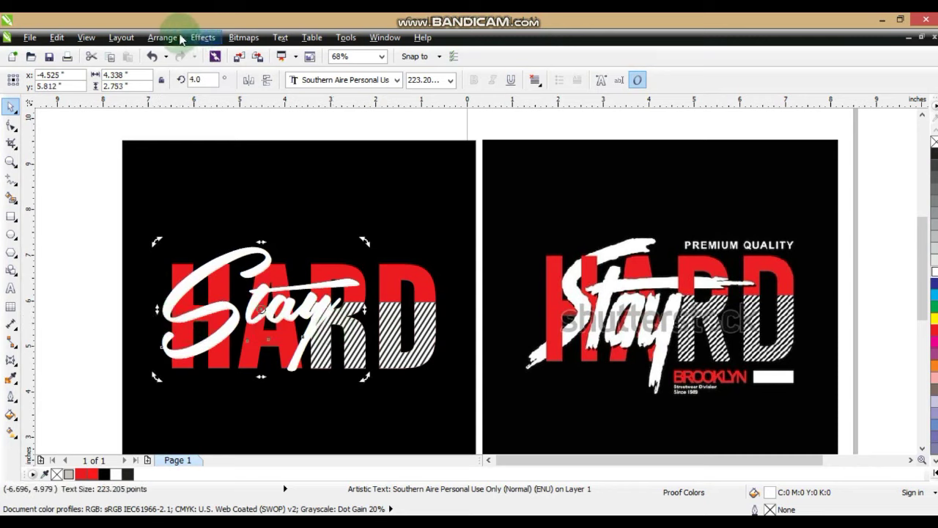
click(175, 37)
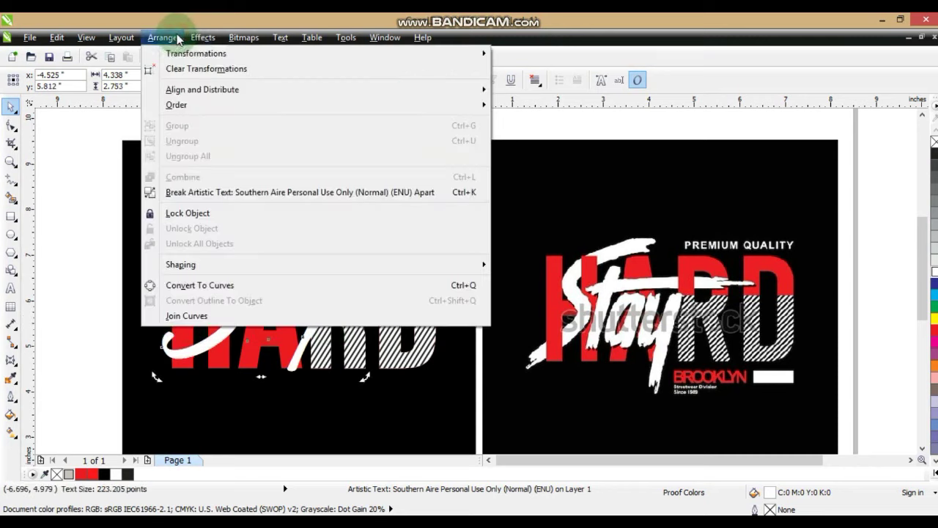
click(183, 288)
click(101, 282)
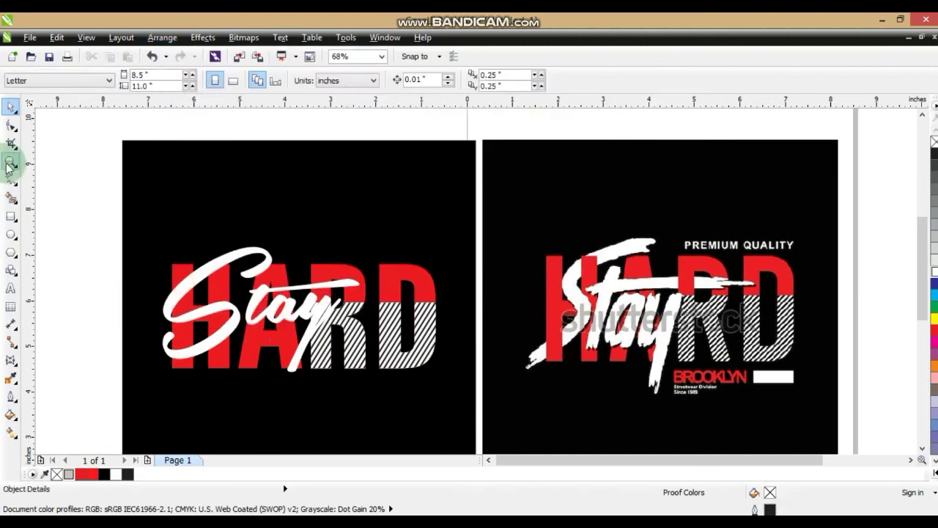
- Draw a closed triangle about 0.47 by 0.38 inches over the S stroke crossing the top of the H's second stem
click(9, 163)
drag(154, 238, 688, 377)
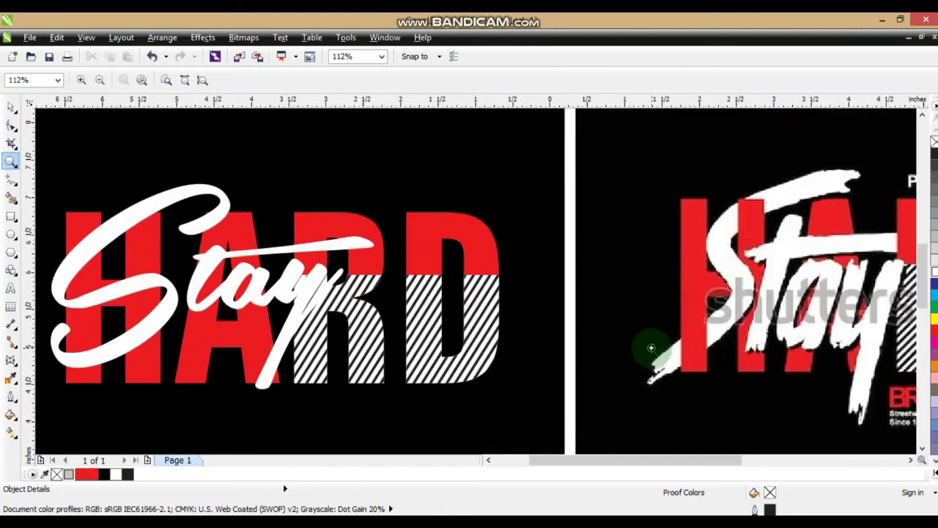
drag(84, 184, 326, 294)
click(9, 108)
click(302, 213)
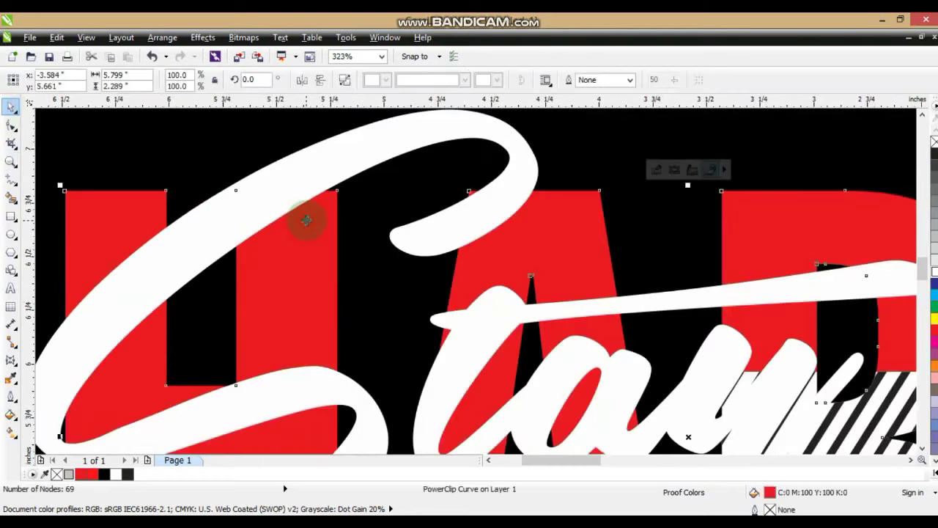
click(10, 179)
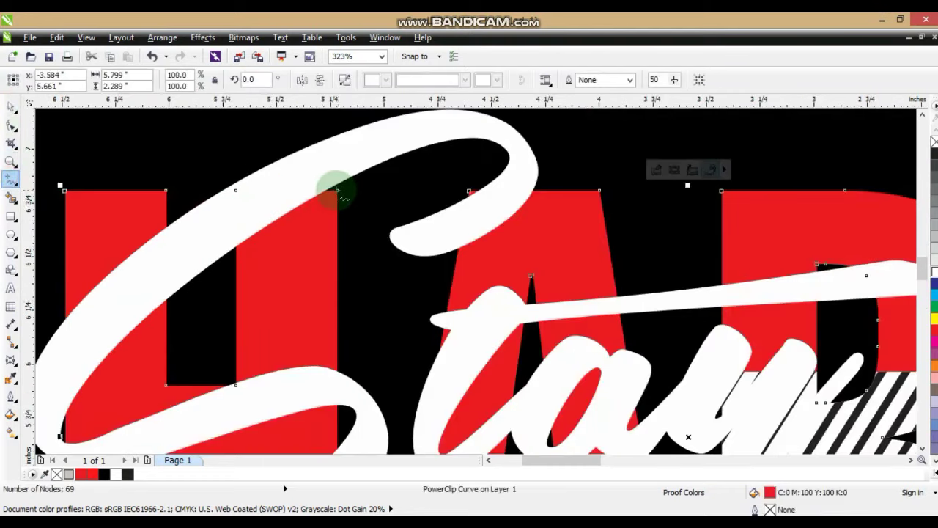
click(337, 190)
double_click(236, 191)
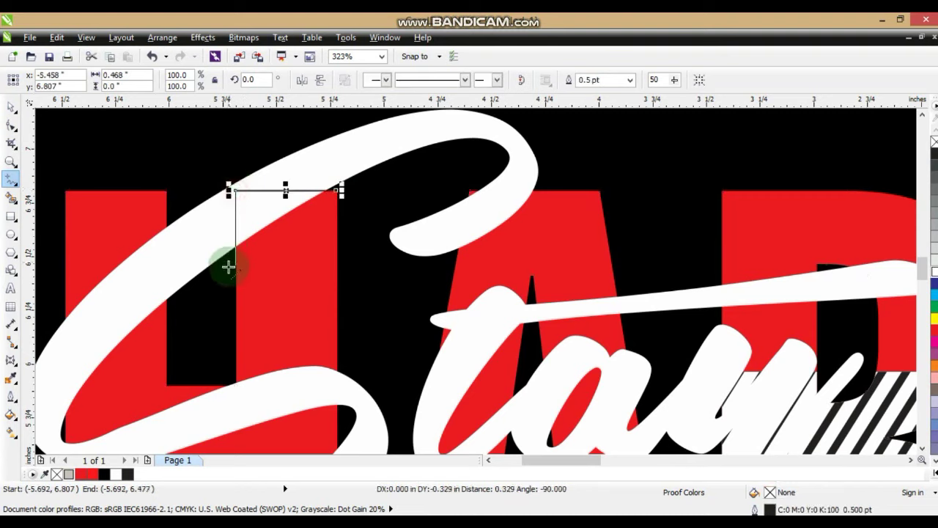
double_click(231, 271)
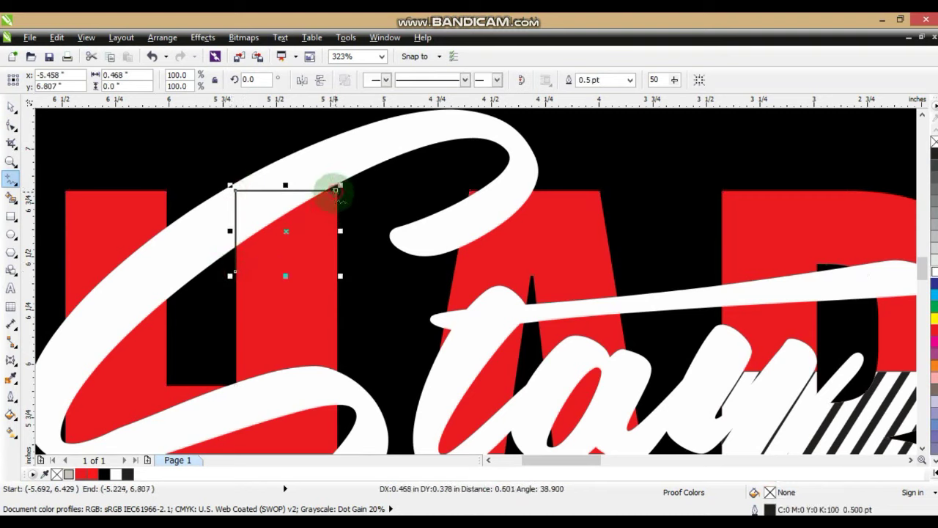
click(335, 191)
- Trim the "Stay" lettering with the triangle on the H, and delete the triangle
click(11, 106)
shift+click(326, 146)
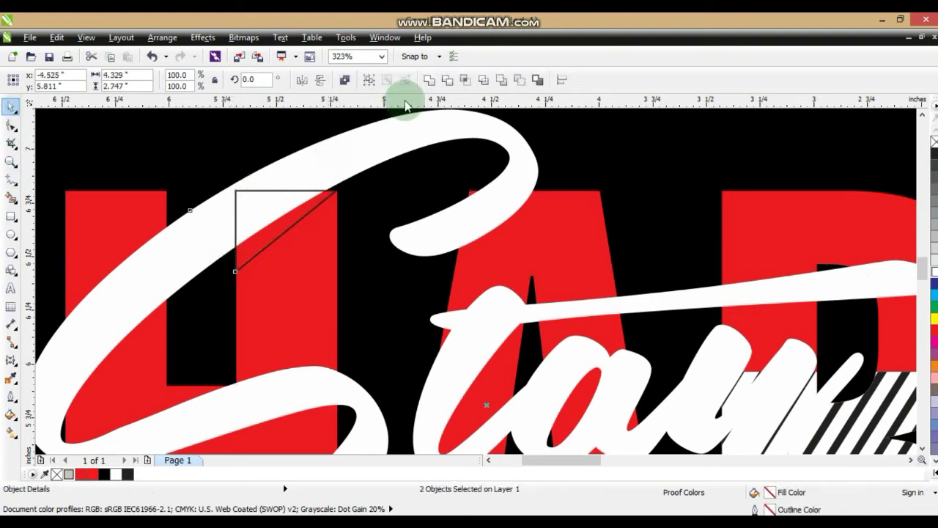
click(448, 80)
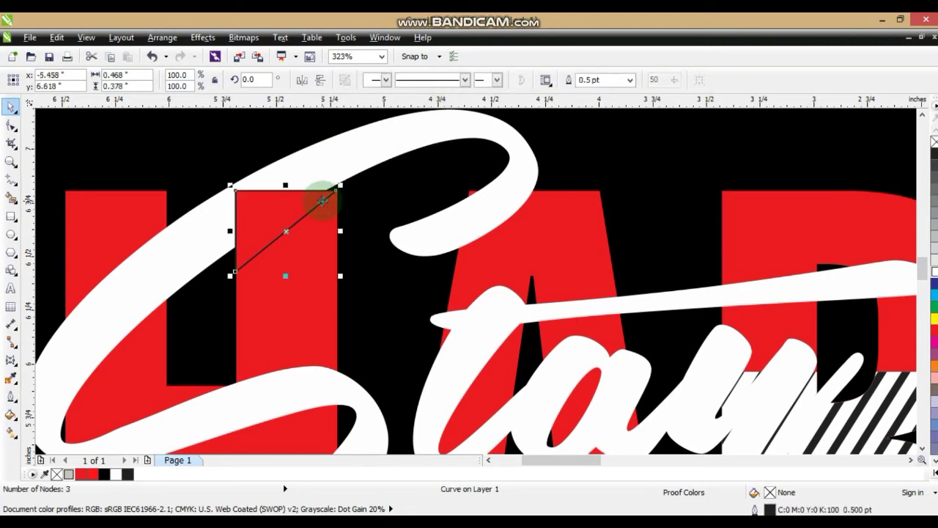
key(Delete)
click(11, 161)
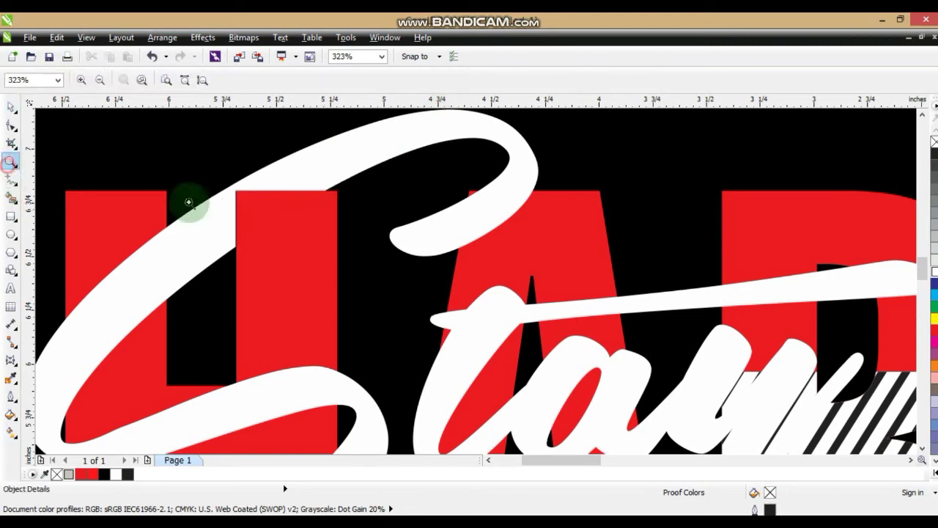
right_click(330, 208)
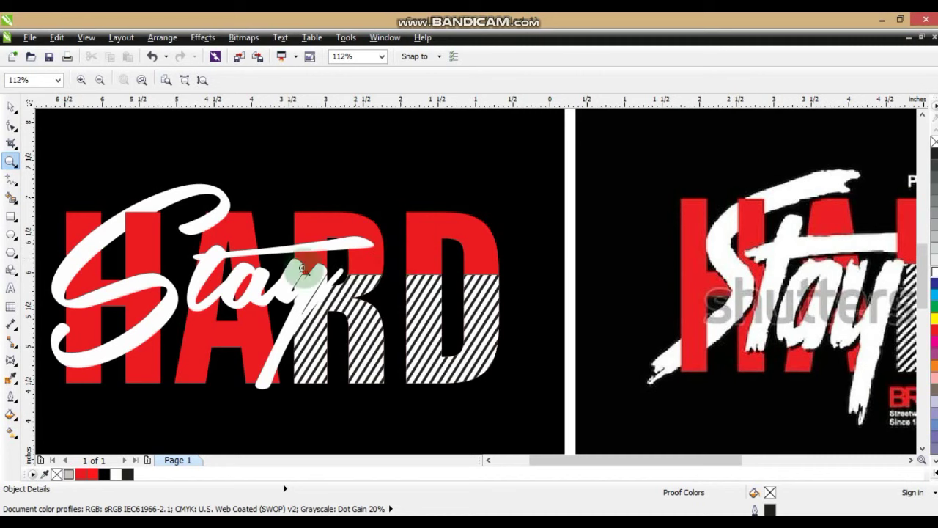
drag(184, 202, 343, 271)
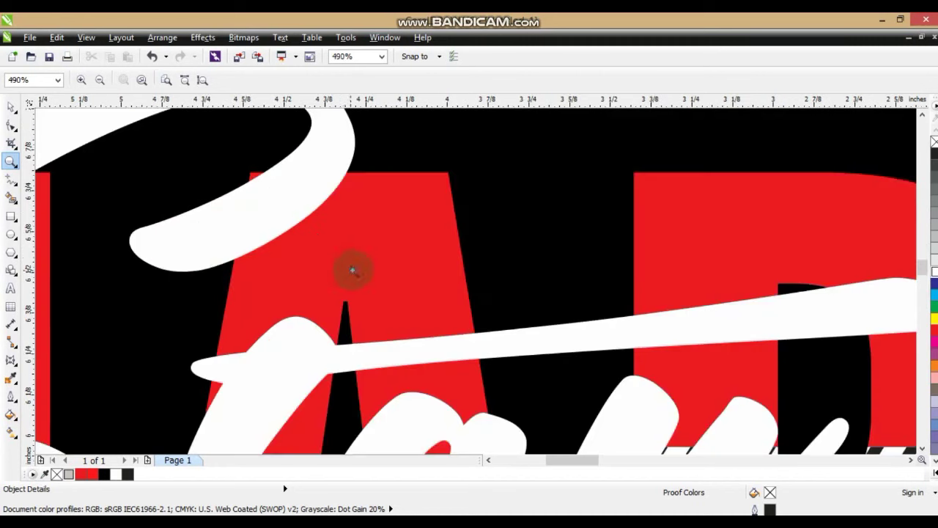
click(11, 179)
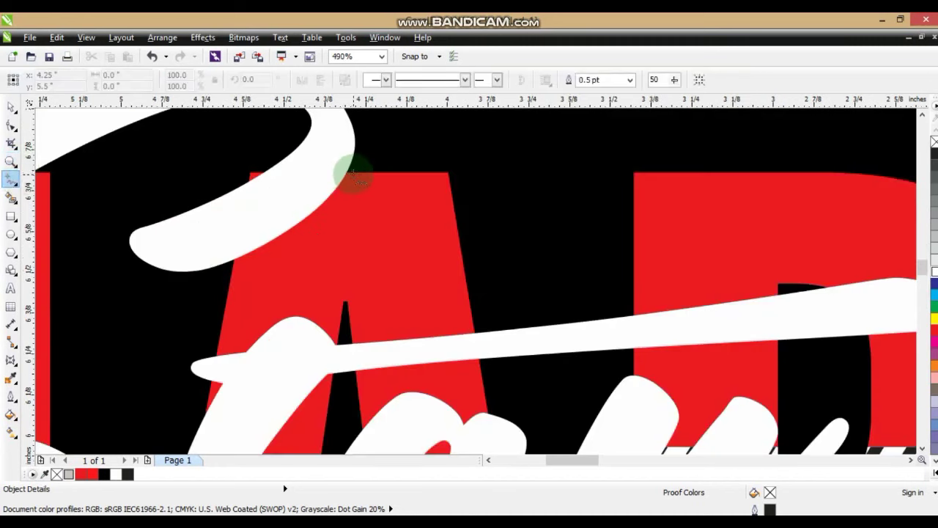
click(354, 175)
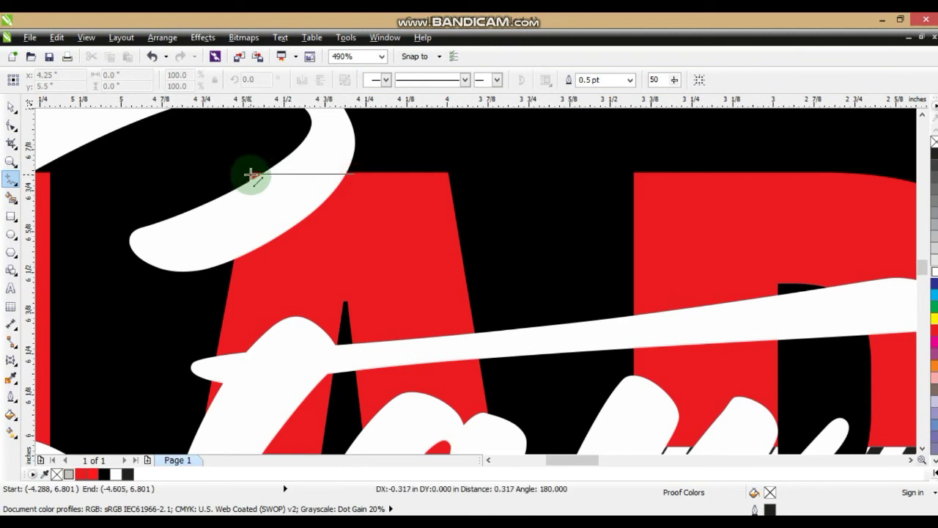
click(251, 175)
key(ctrl+z)
- Draw a closed four-sided shape about 0.47 by 0.7 inches over the S's lower curve on the H's first stem
click(9, 163)
right_click(310, 256)
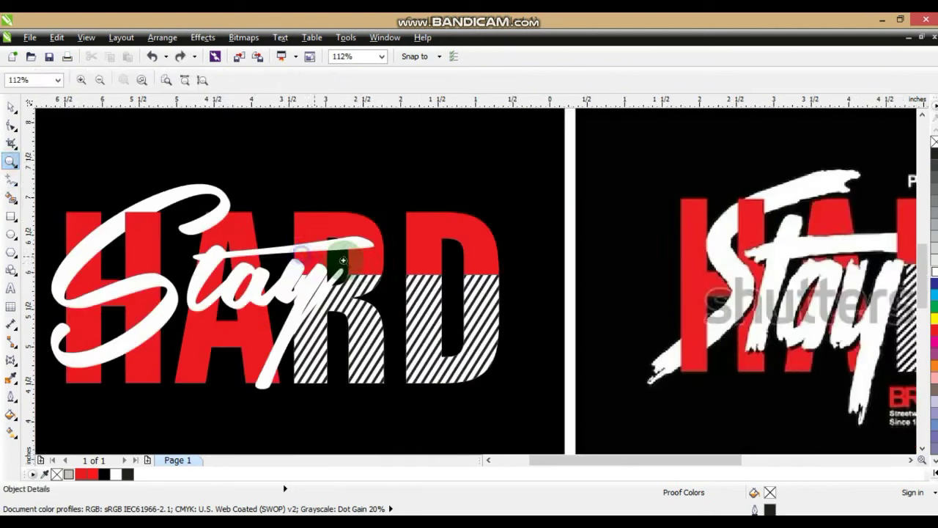
right_click(293, 301)
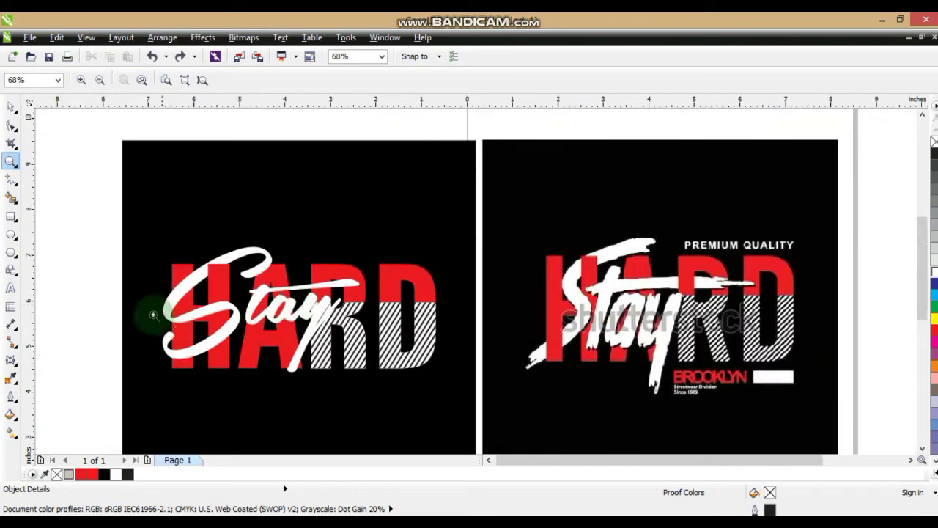
drag(101, 284, 372, 385)
drag(203, 233, 532, 409)
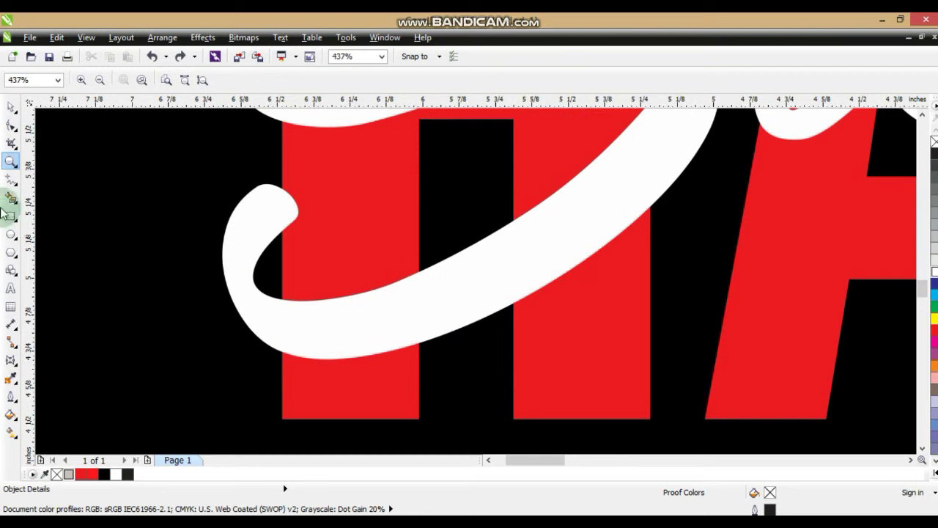
click(11, 178)
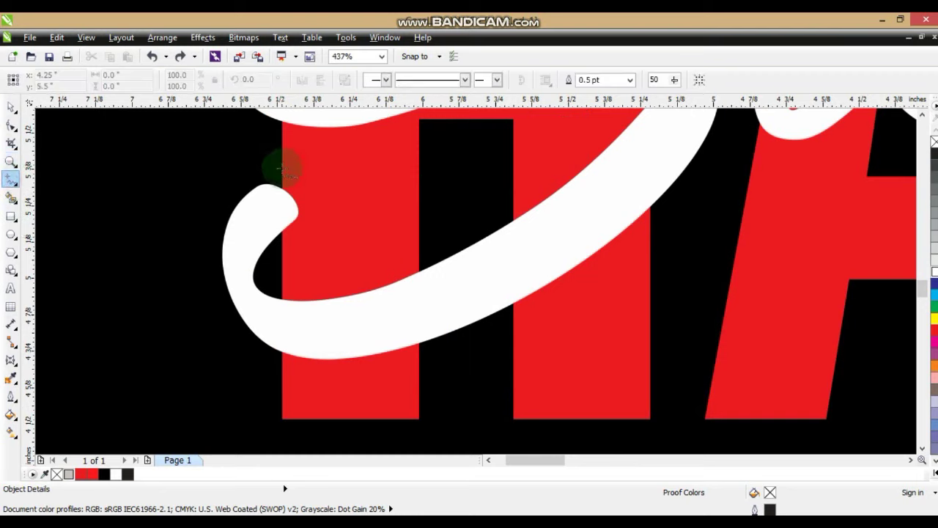
click(282, 168)
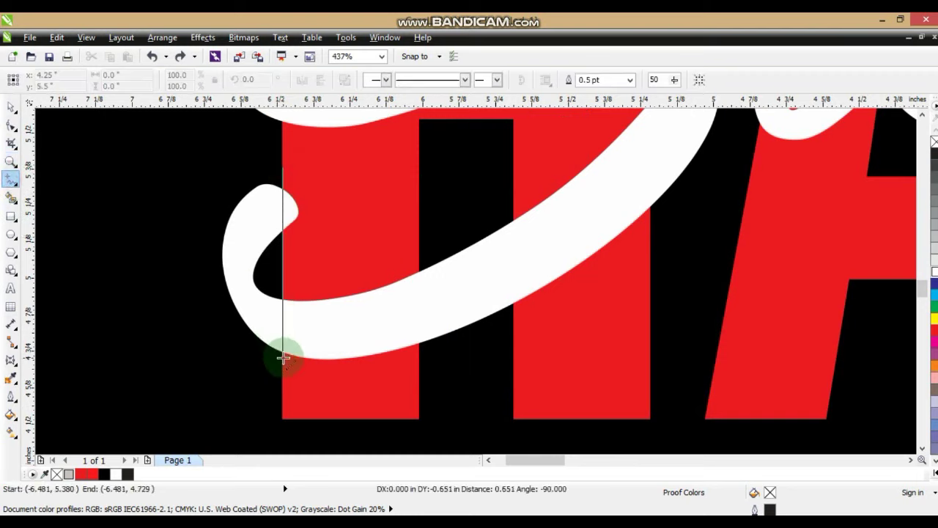
double_click(282, 372)
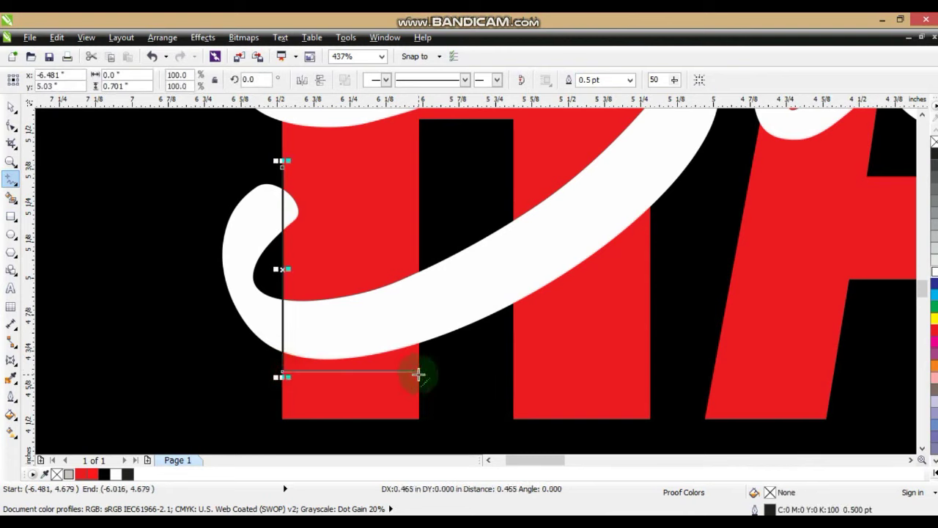
double_click(419, 372)
double_click(418, 223)
click(282, 168)
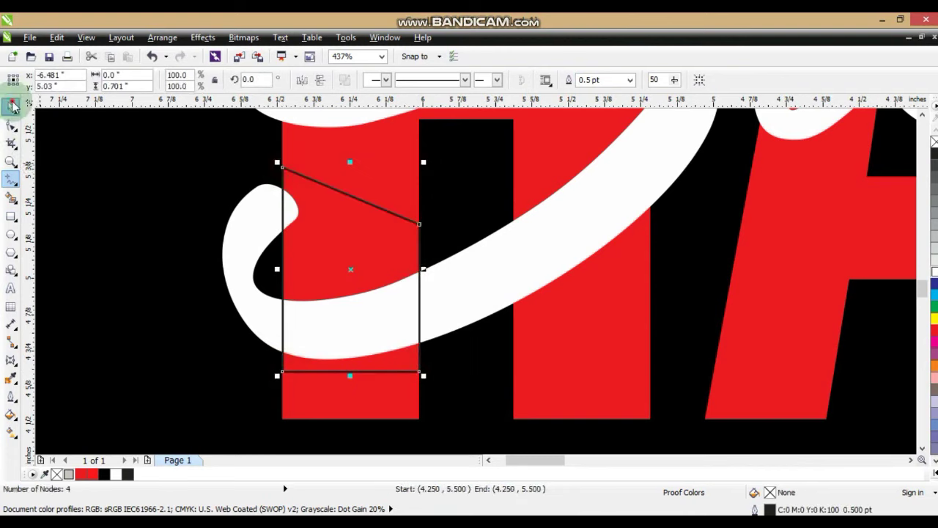
- Trim the "Stay" lettering with the four-sided shape on the H's first stem, and delete the shape
click(12, 106)
shift+click(440, 283)
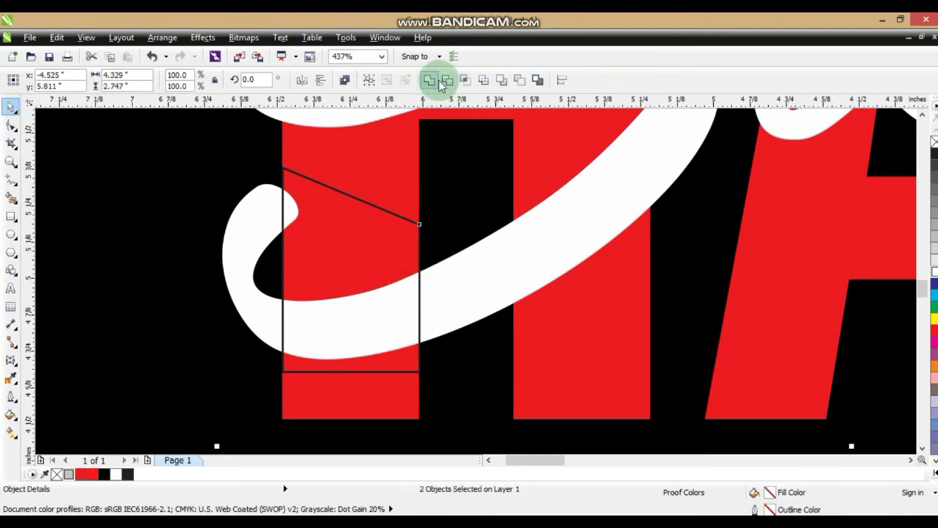
click(441, 83)
click(419, 223)
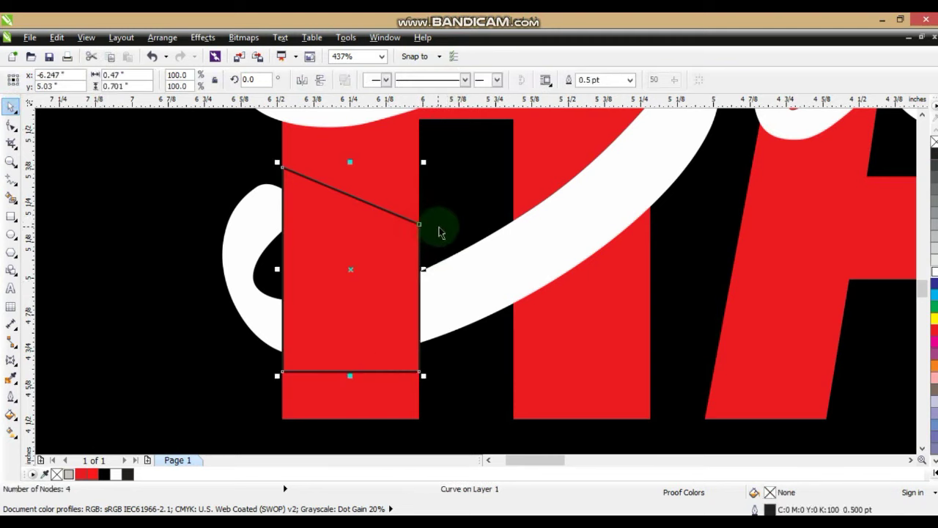
key(Delete)
click(441, 226)
- Draw a rectangle about 0.44 by 0.24 inches over the t's crossbar where it crosses the stem of the R
key(F3)
click(231, 319)
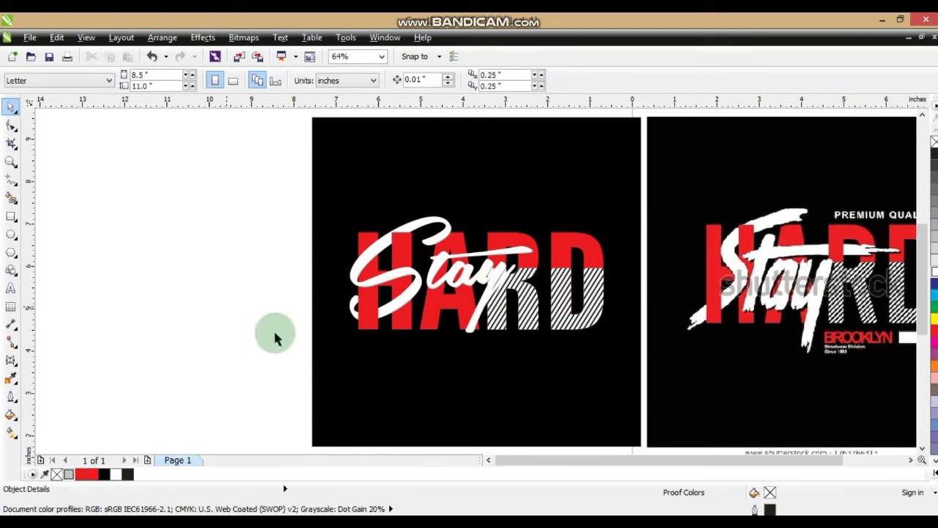
click(564, 405)
shift+click(738, 392)
key(shift+F2)
key(Escape)
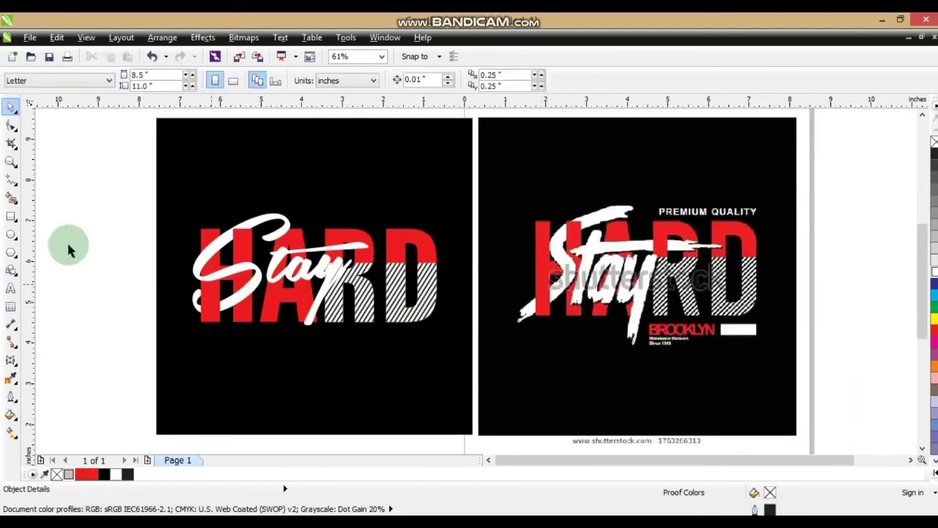
click(11, 161)
drag(156, 195, 549, 351)
drag(348, 179, 620, 269)
click(11, 217)
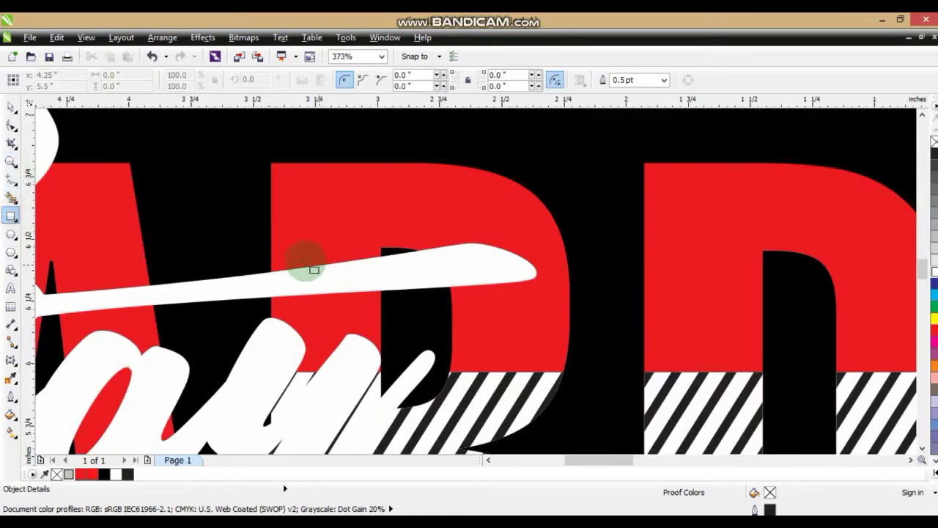
drag(272, 246, 379, 302)
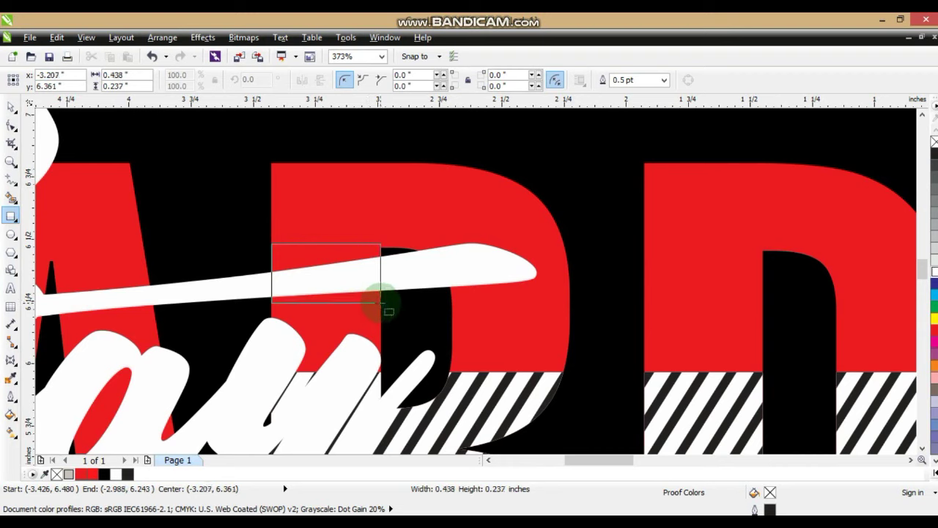
- Trim the "Stay" lettering with the rectangle on the R's stem, and delete the rectangle
click(11, 107)
shift+click(490, 270)
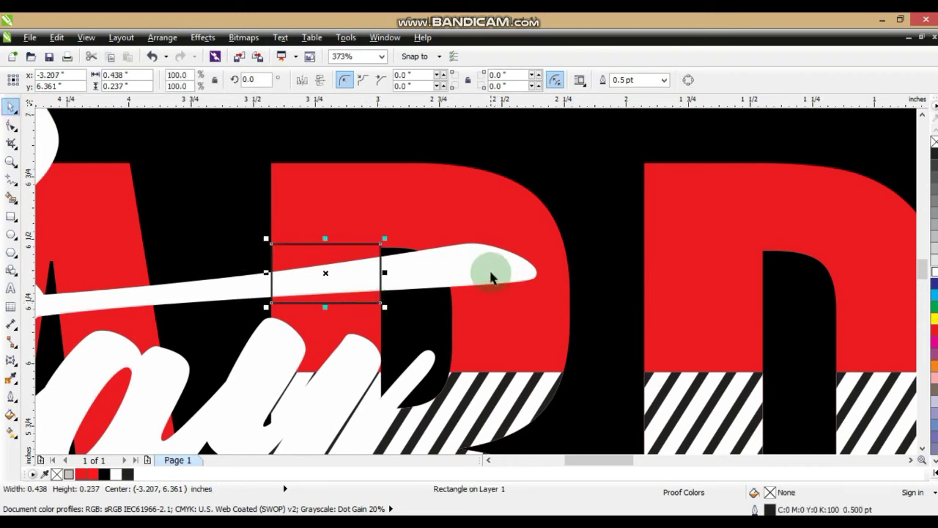
click(447, 80)
click(379, 250)
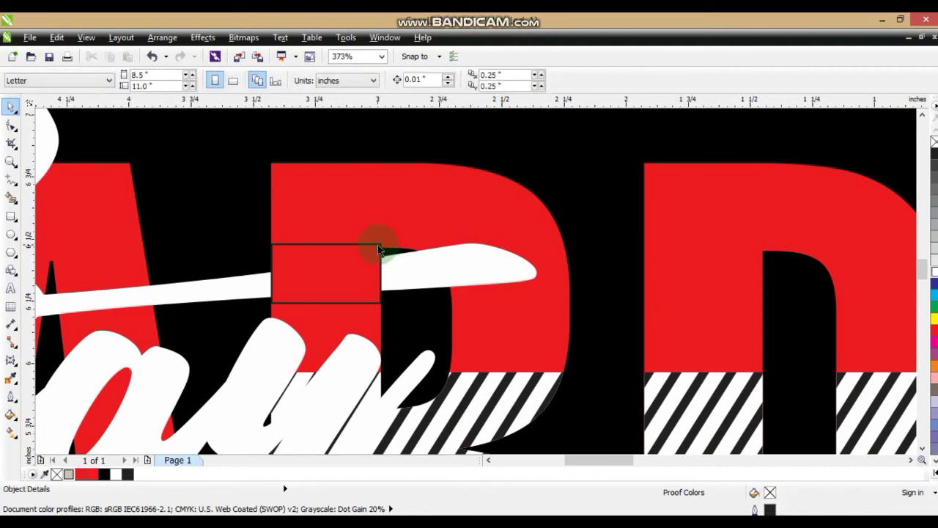
click(379, 245)
key(Delete)
- Duplicate the white "Stay" lettering with a slight offset, about 0.01 inches right and 0.02 inches down
click(462, 152)
scroll(513, 220, down, 3)
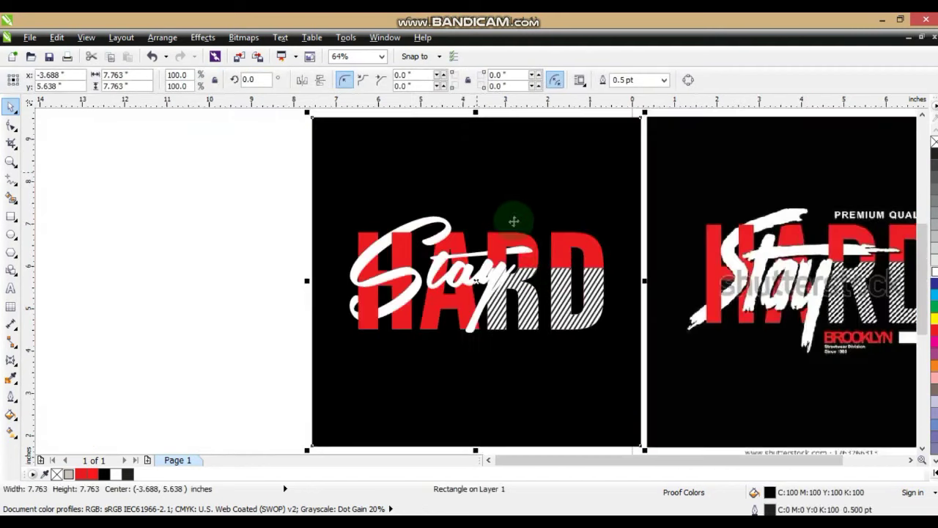
key(Escape)
click(577, 371)
shift+click(686, 382)
key(shift+F2)
key(Escape)
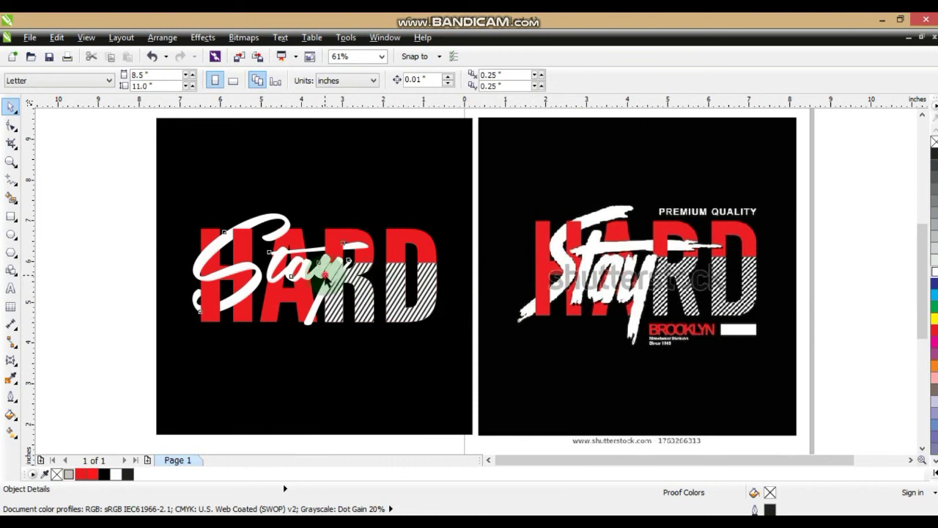
click(338, 288)
key(shift+F2)
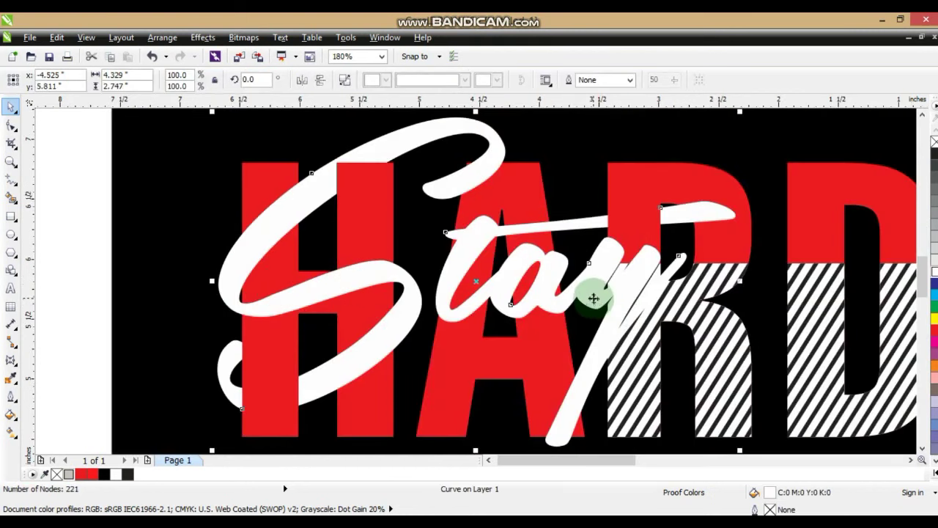
drag(595, 298, 596, 301)
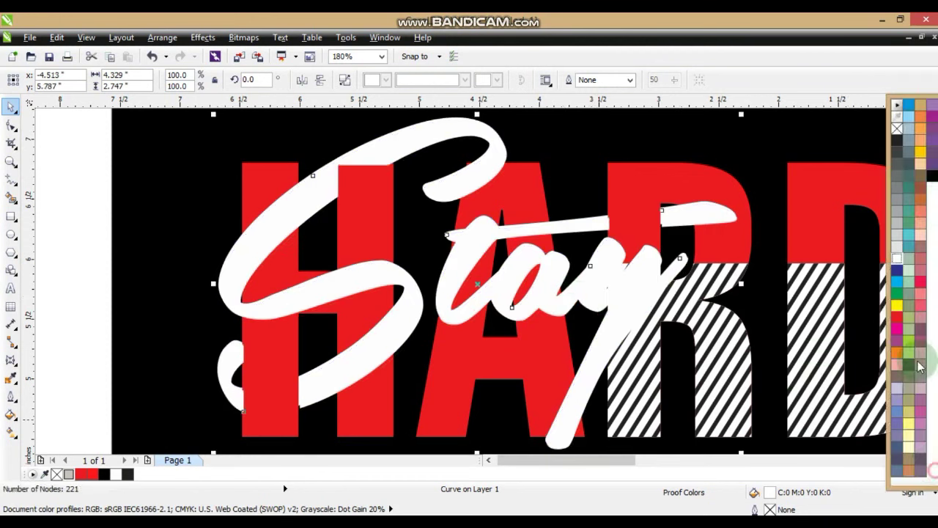
- Fill the offset "Stay" copy with black and place it directly behind the white lettering as a shadow
click(935, 470)
click(931, 177)
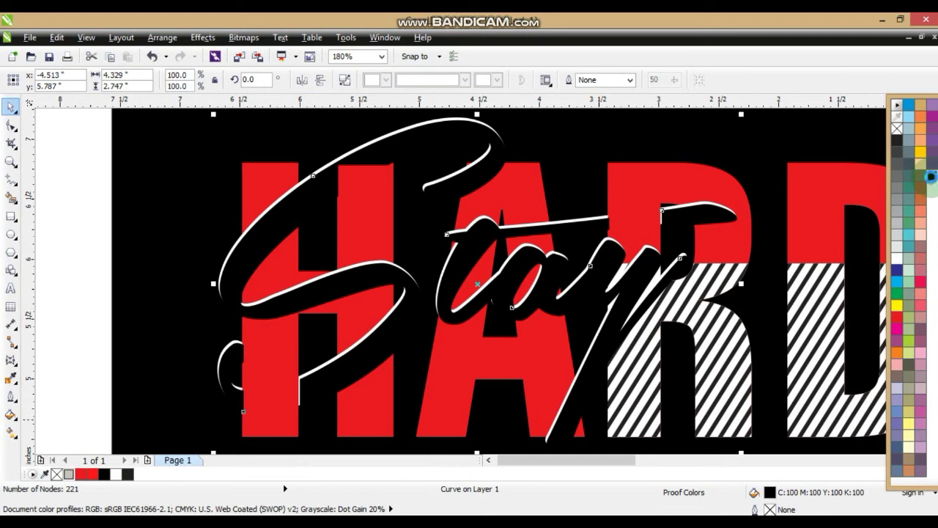
key(ctrl+Page_Down)
key(ctrl+Page_Down)
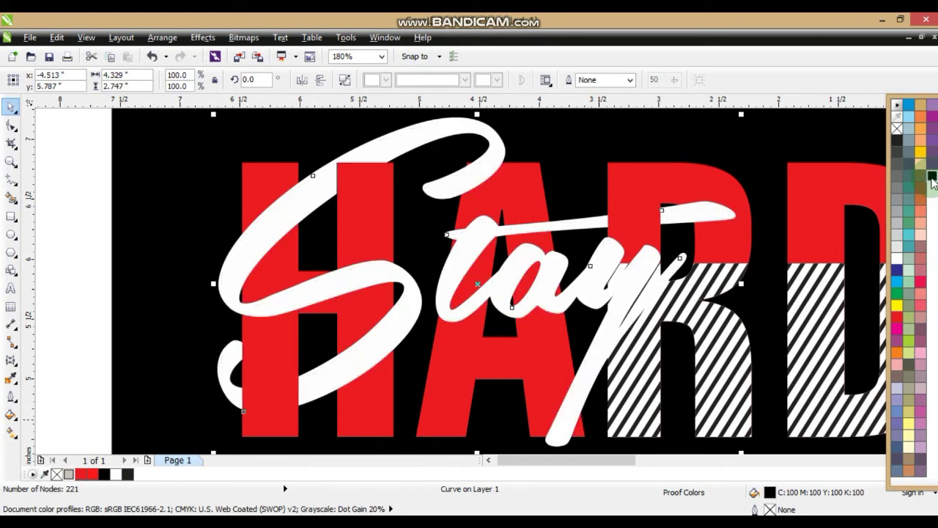
key(ctrl+Page_Up)
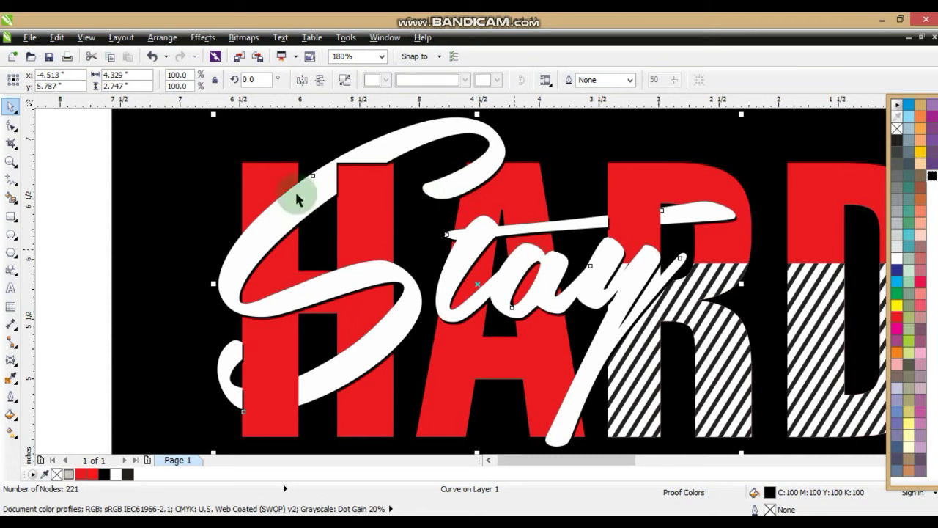
- Move the black shadow's corner nodes at the H's second stem flush with the stem's edges and the white S
click(11, 161)
click(193, 147)
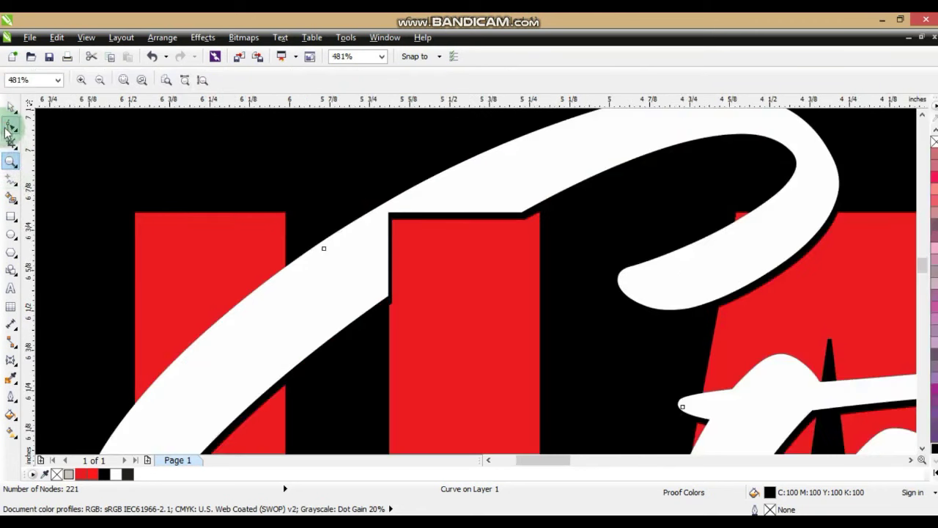
click(9, 130)
click(505, 220)
drag(369, 217, 539, 239)
key(ctrl+z)
click(389, 217)
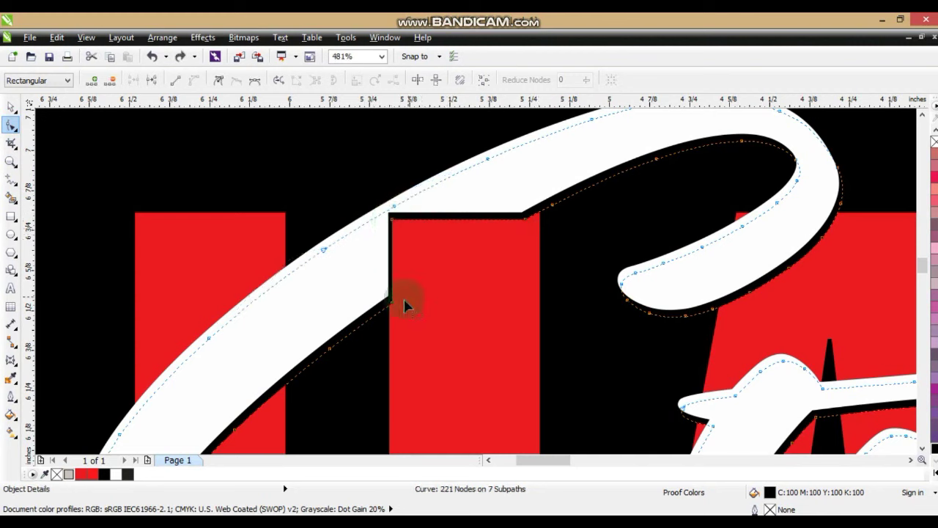
drag(394, 303, 389, 303)
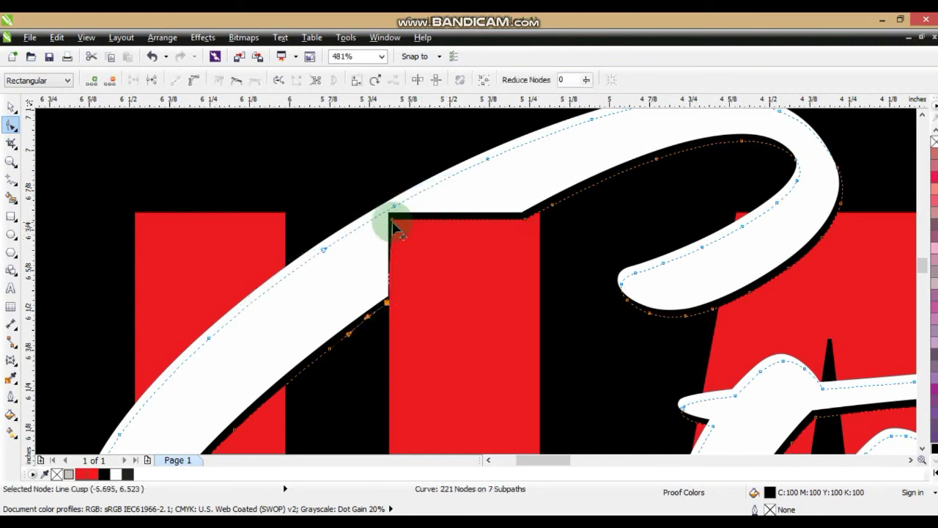
drag(391, 219, 388, 212)
drag(527, 220, 544, 235)
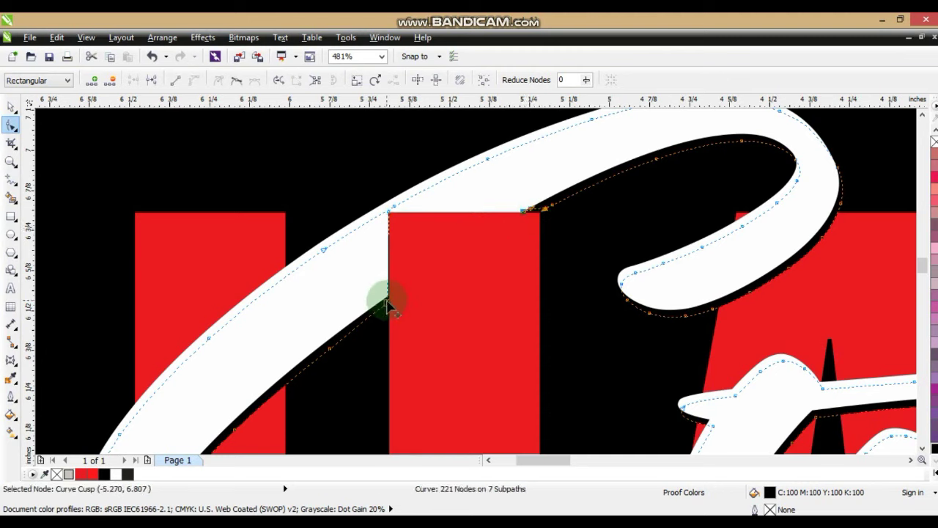
drag(389, 302, 386, 302)
scroll(418, 293, down, 1)
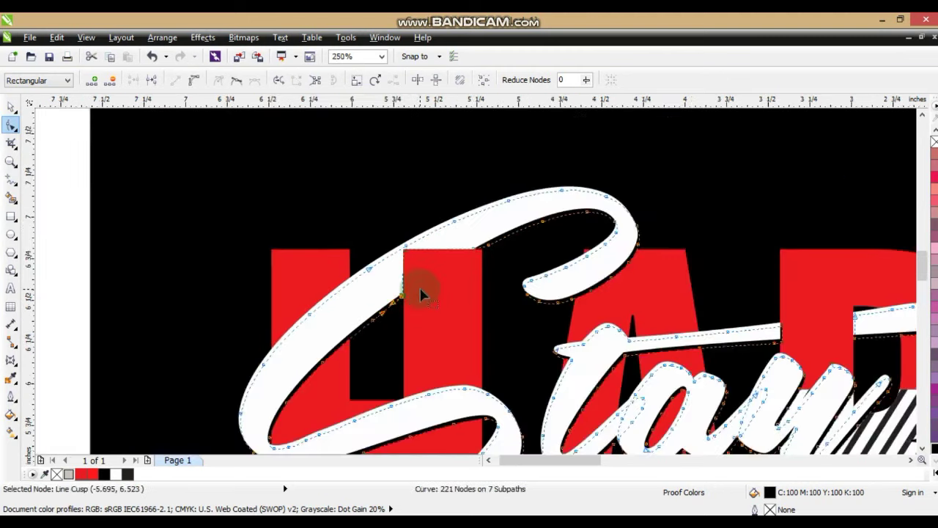
- Compare the shadowed "Stay HARD" lettering with the reference design side by side
click(646, 206)
key(shift+F2)
click(484, 260)
click(425, 369)
click(743, 368)
key(shift+F2)
click(11, 107)
key(Escape)
click(401, 356)
shift+click(250, 352)
key(shift+F2)
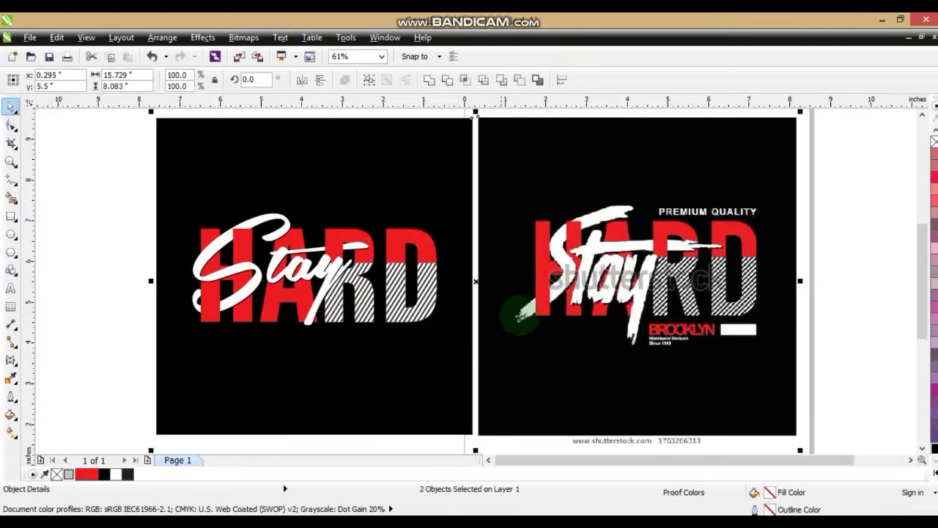
key(Escape)
- Add the text "PREMIUM QUALITY" below the HARD lettering in bold Arial at 24 pt
click(12, 162)
drag(147, 197, 807, 383)
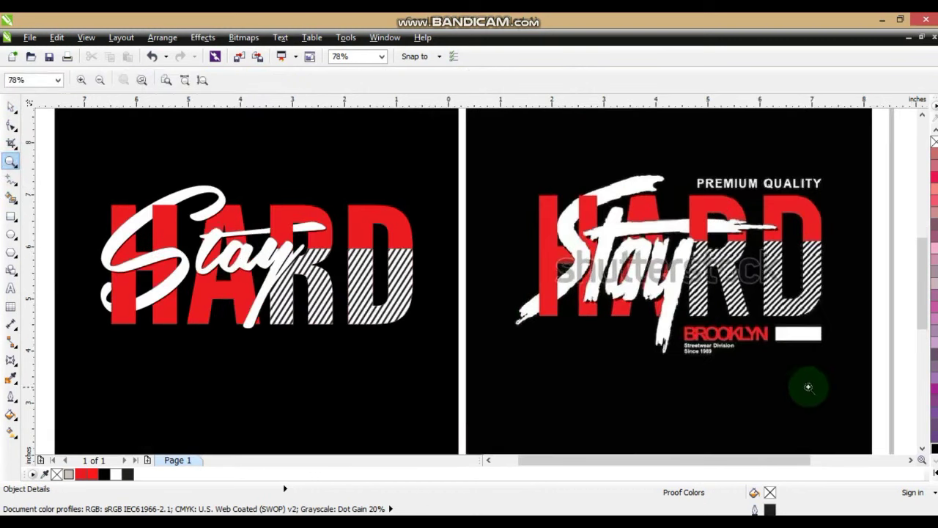
click(11, 290)
click(206, 374)
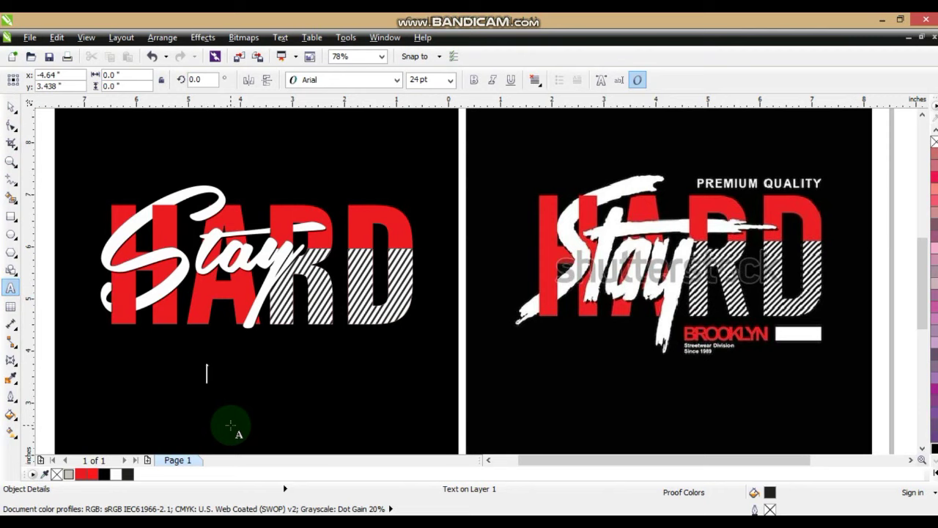
text(PREMIUM)
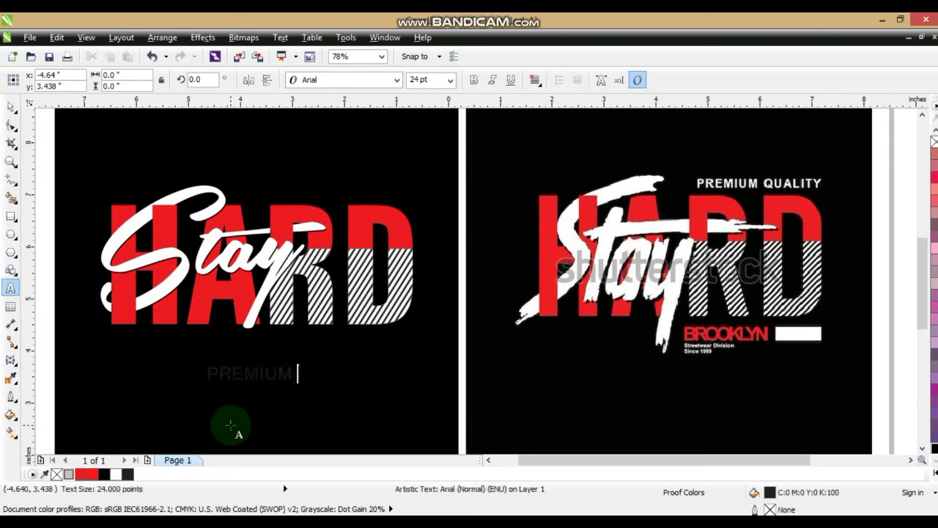
click(11, 106)
click(473, 79)
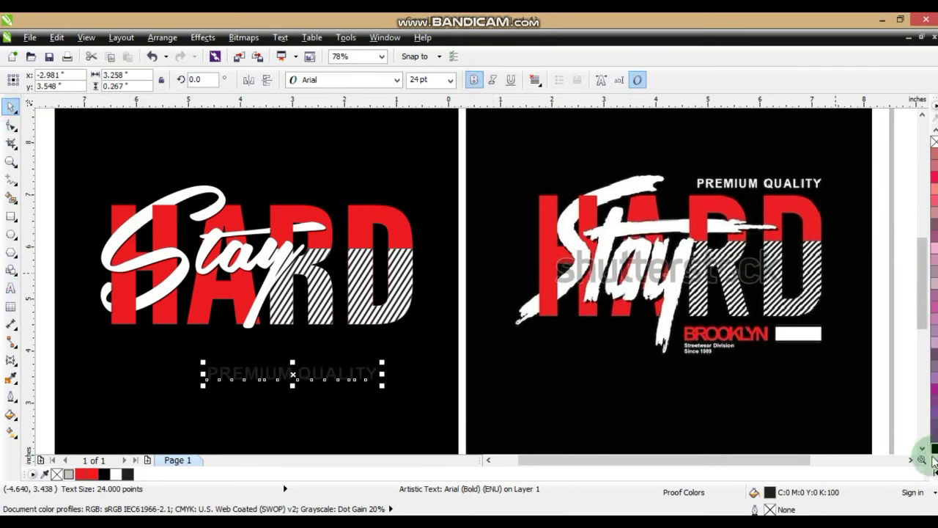
- Colour the "PREMIUM QUALITY" text white, move it above the R and D, and scale it to about 19.1 pt
click(935, 473)
click(898, 258)
drag(359, 372, 367, 185)
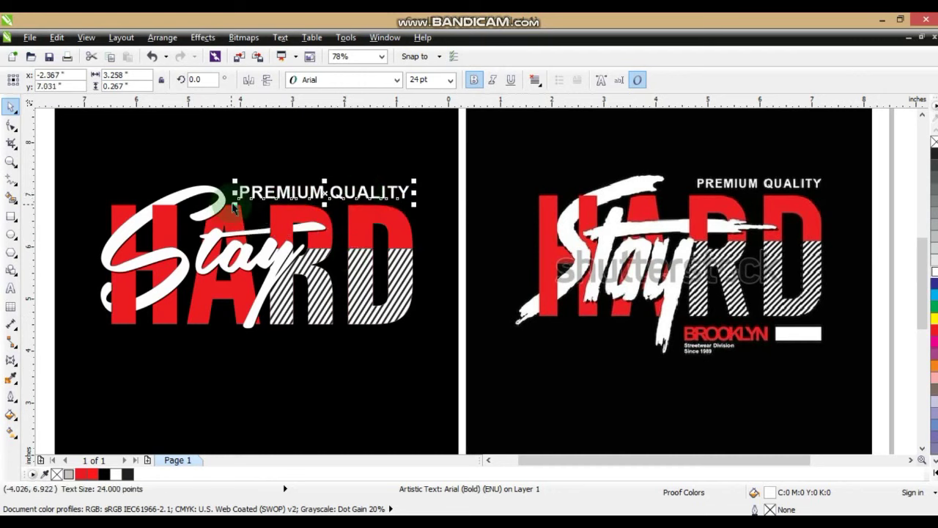
drag(234, 202, 271, 199)
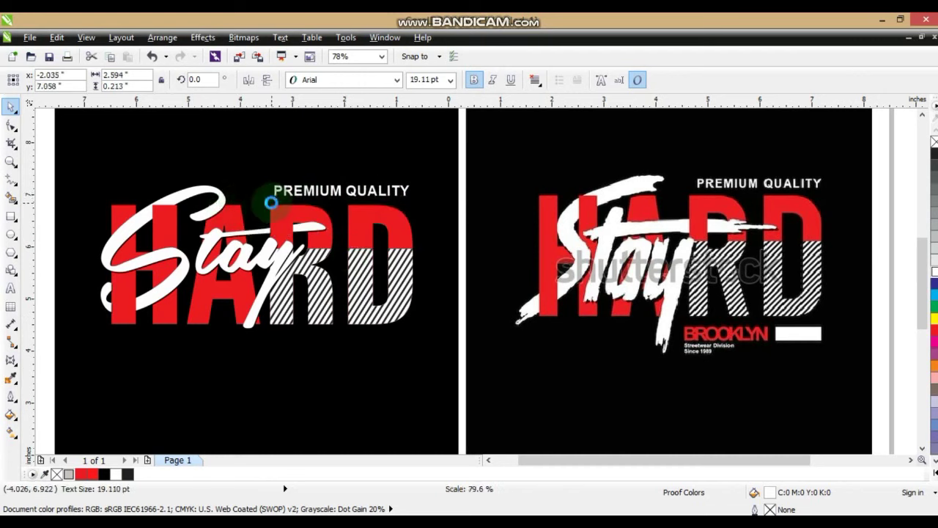
- Copy the "PREMIUM QUALITY" text to just below the R and D, and replace the copy's wording with "BROOKLYN"
drag(355, 196, 347, 338)
right_click(347, 337)
click(10, 289)
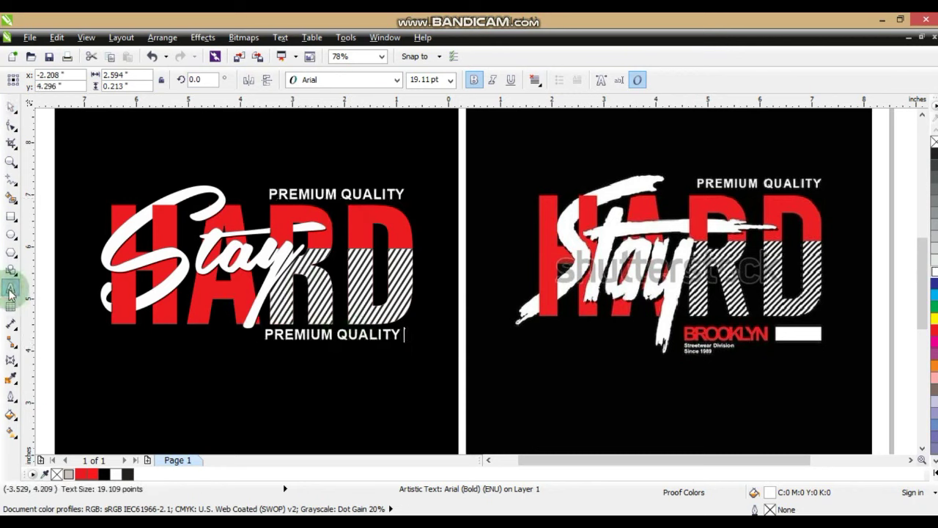
key(ctrl+a)
text(B)
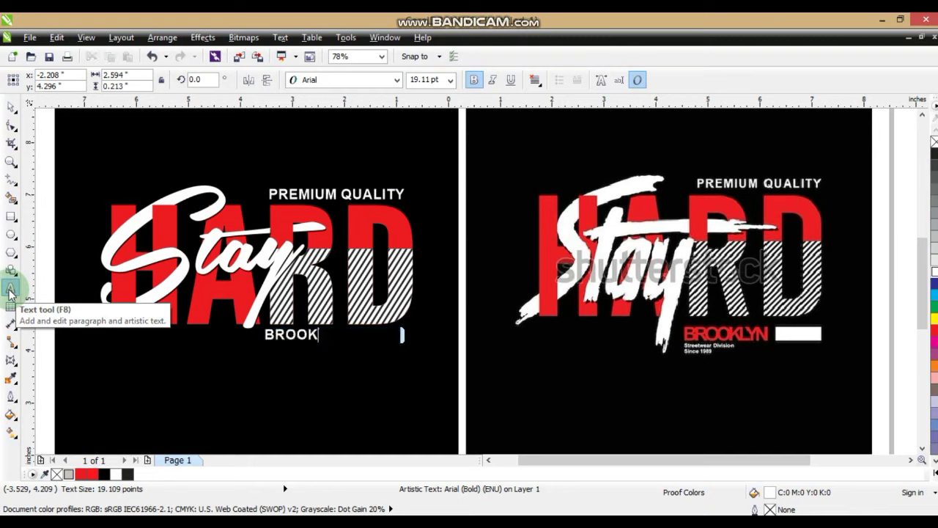
- Tighten the letter spacing of "BROOKLYN", colour it red, and enlarge it to about 31.4 pt
click(10, 126)
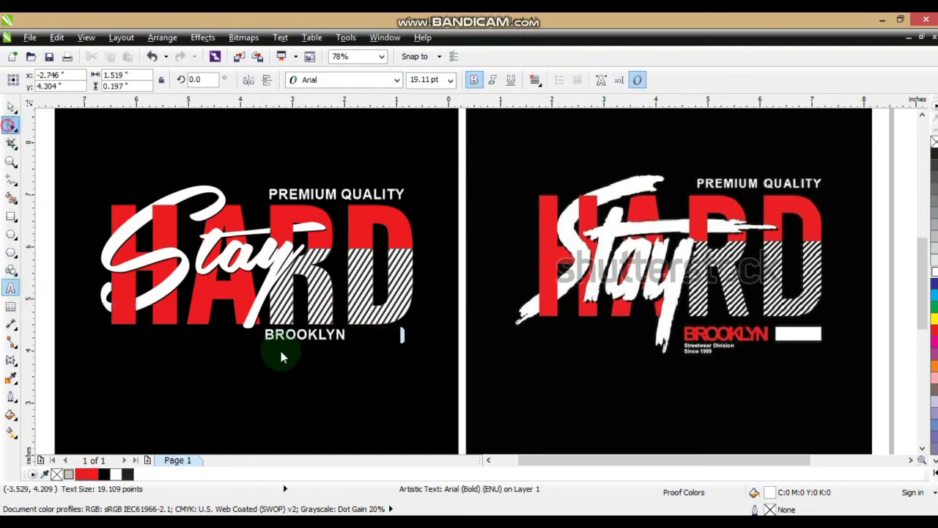
drag(350, 345, 323, 345)
click(11, 106)
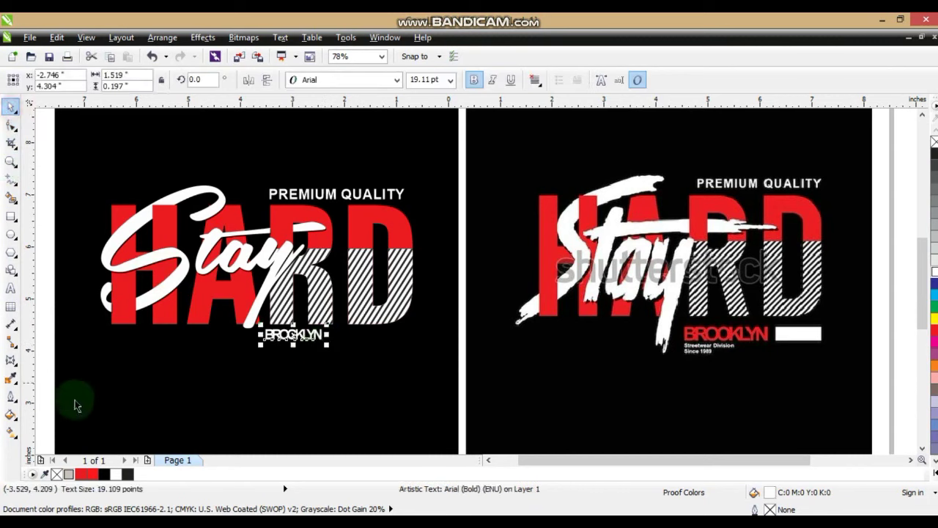
click(86, 475)
drag(327, 345, 365, 370)
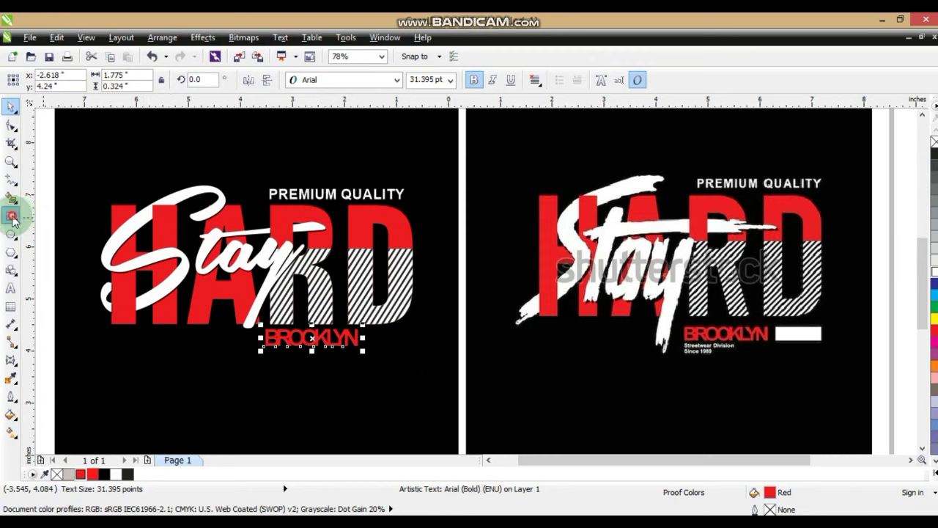
- Draw a white-filled rectangle beside "BROOKLYN" under the D, and narrow it to about 0.77 by 0.35 inches
click(12, 217)
drag(359, 330, 403, 347)
click(115, 474)
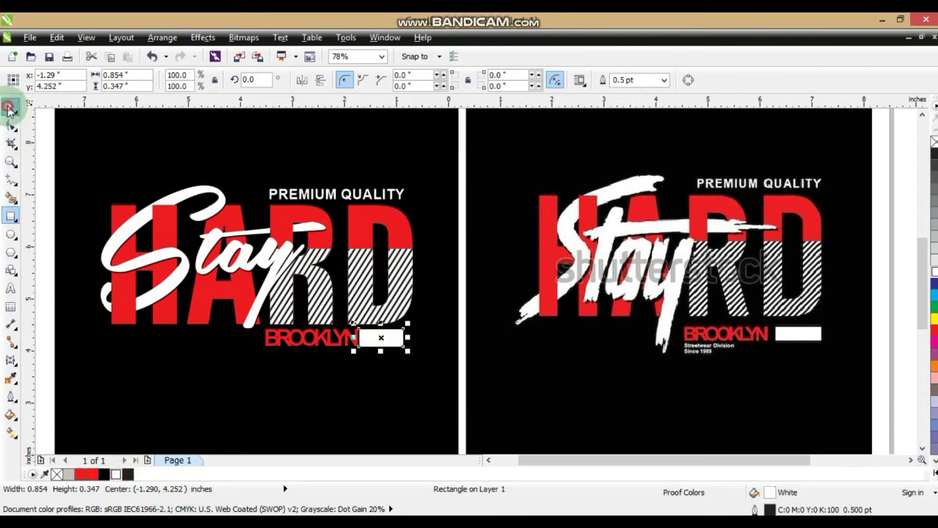
click(11, 108)
drag(359, 337, 360, 338)
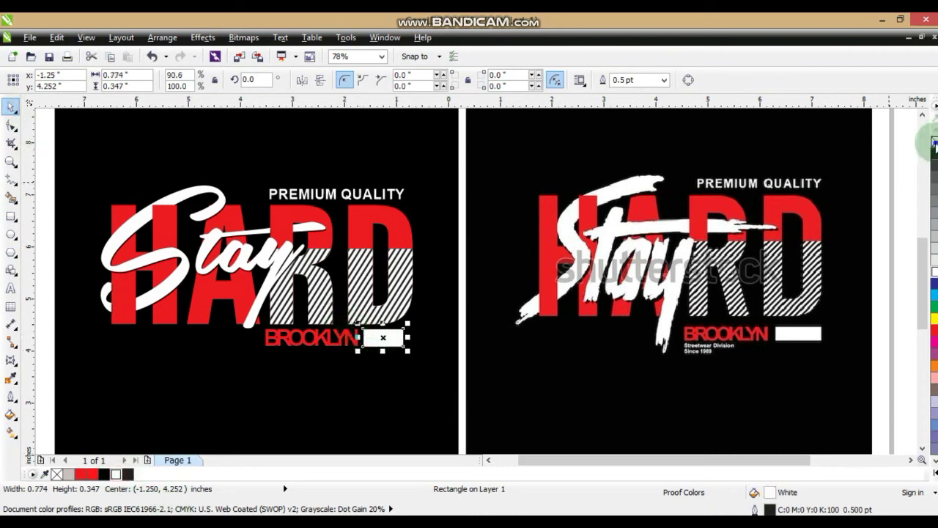
click(888, 251)
- Select both designs, fit them in view, and show them in a full-screen preview for comparison
scroll(609, 250, down, 2)
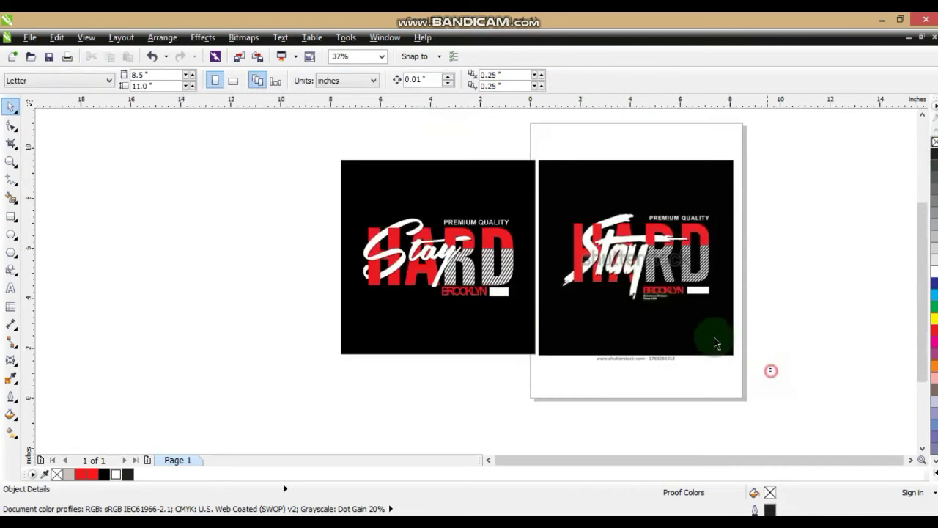
drag(771, 371, 274, 140)
key(shift+F2)
key(F9)
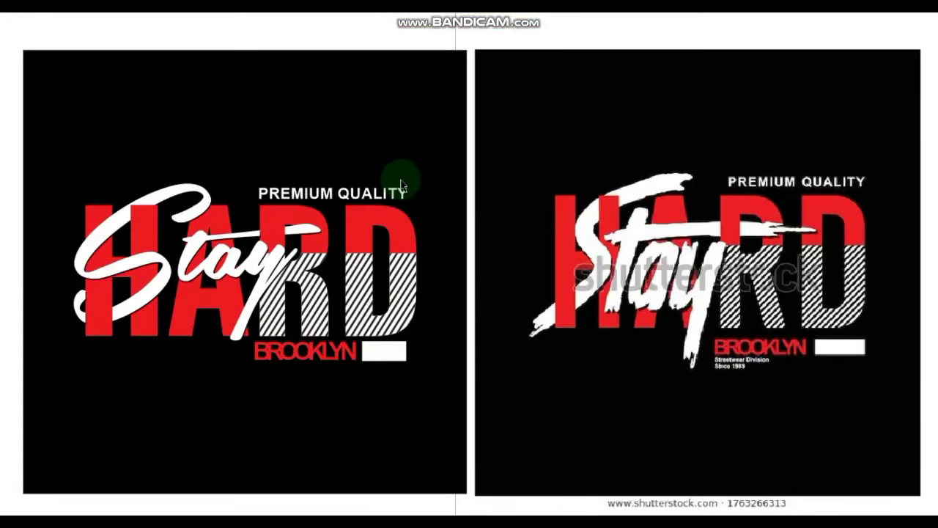